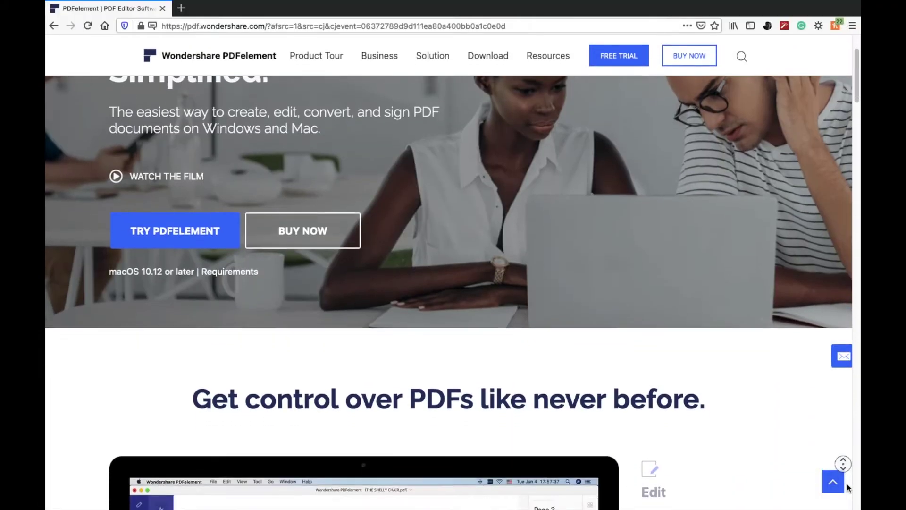
Scroll the PDFelement homepage past the forms and redaction features to the 'Empower Your Teams' logos
{"action": "scroll", "coordinate": [848, 487], "scroll_direction": "down", "scroll_amount": 5}
{"action": "scroll", "coordinate": [848, 487], "scroll_direction": "down", "scroll_amount": 5}
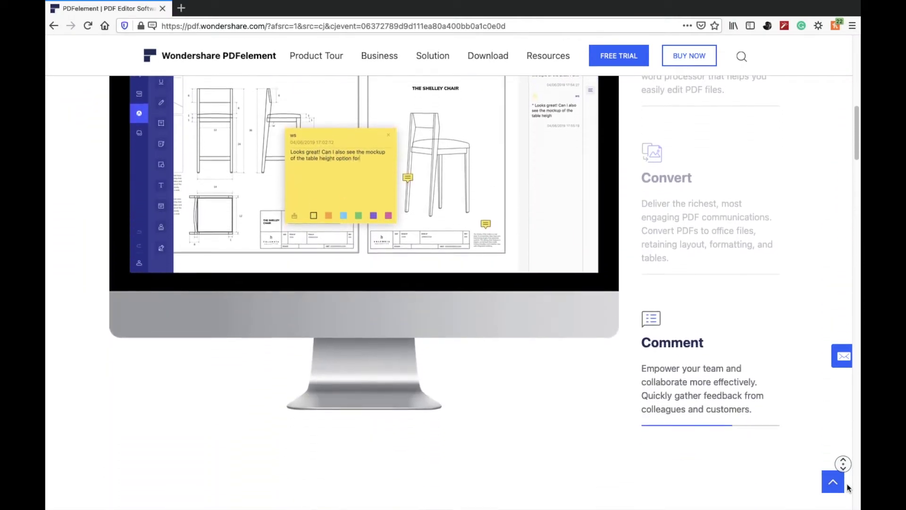
{"action": "scroll", "coordinate": [848, 488], "scroll_direction": "down", "scroll_amount": 5}
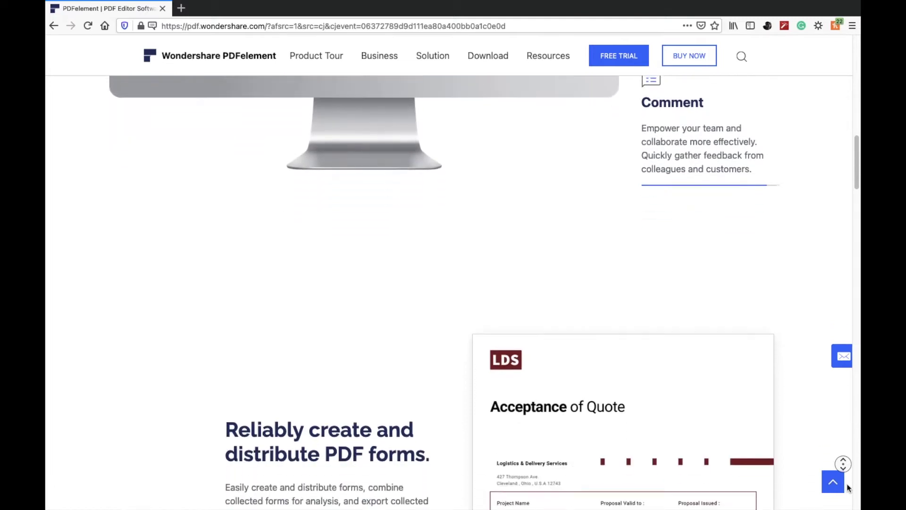
{"action": "scroll", "coordinate": [849, 487], "scroll_direction": "down", "scroll_amount": 5}
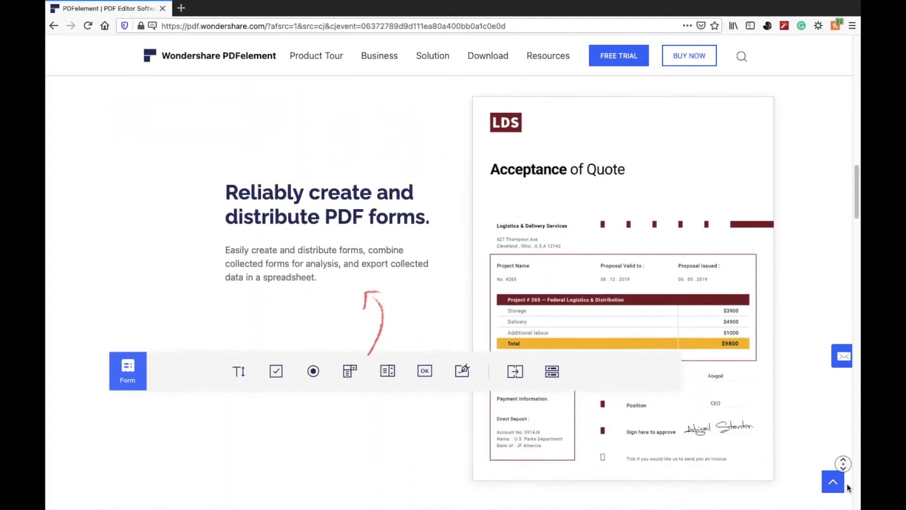
{"action": "scroll", "coordinate": [848, 487], "scroll_direction": "down", "scroll_amount": 5}
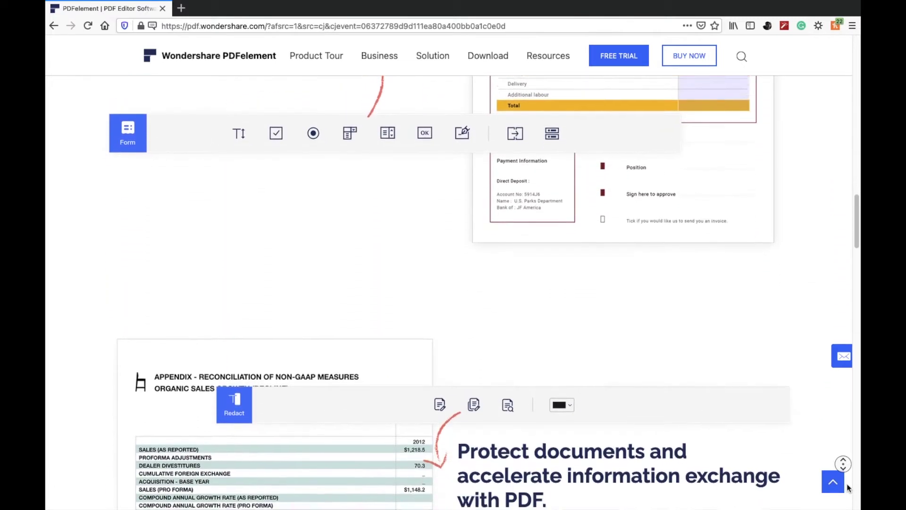
{"action": "scroll", "coordinate": [848, 487], "scroll_direction": "down", "scroll_amount": 5}
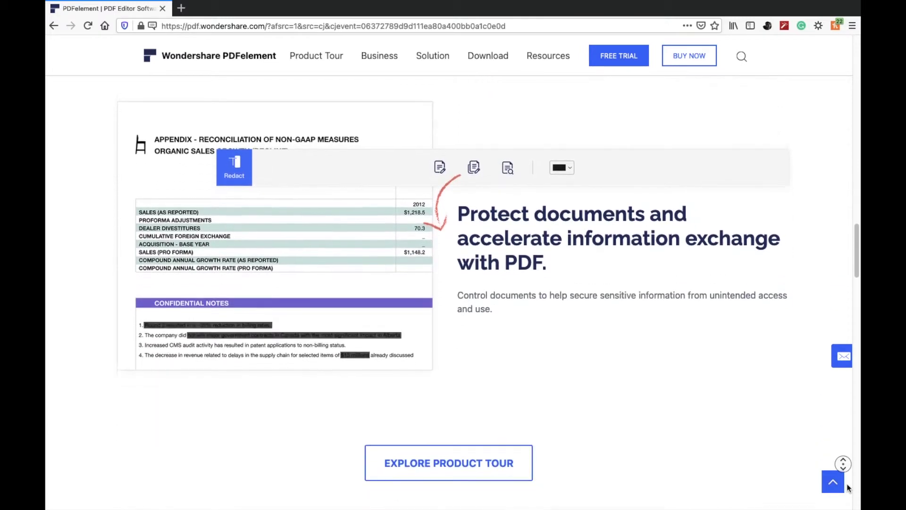
{"action": "scroll", "coordinate": [848, 487], "scroll_direction": "down", "scroll_amount": 5}
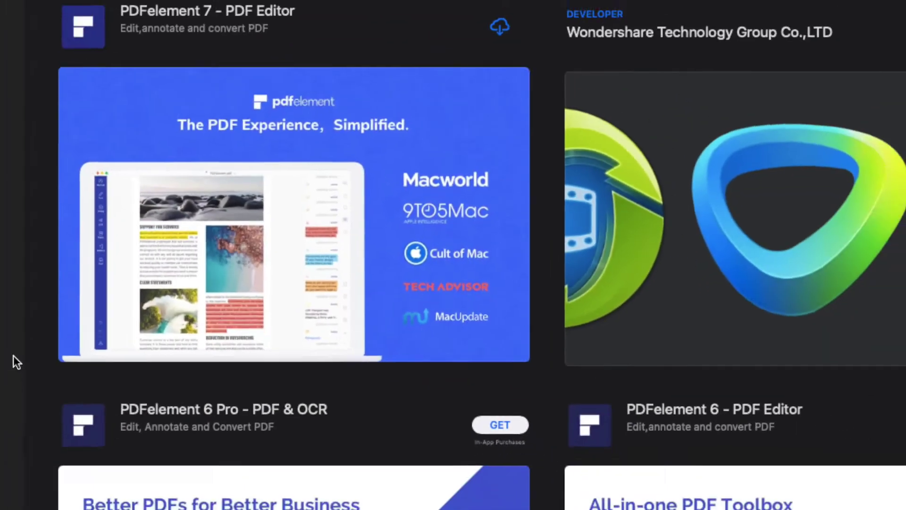
Open the PDFelement 7 - PDF Editor listing from the pdfelement App Store search results
{"action": "left_click", "coordinate": [517, 163]}
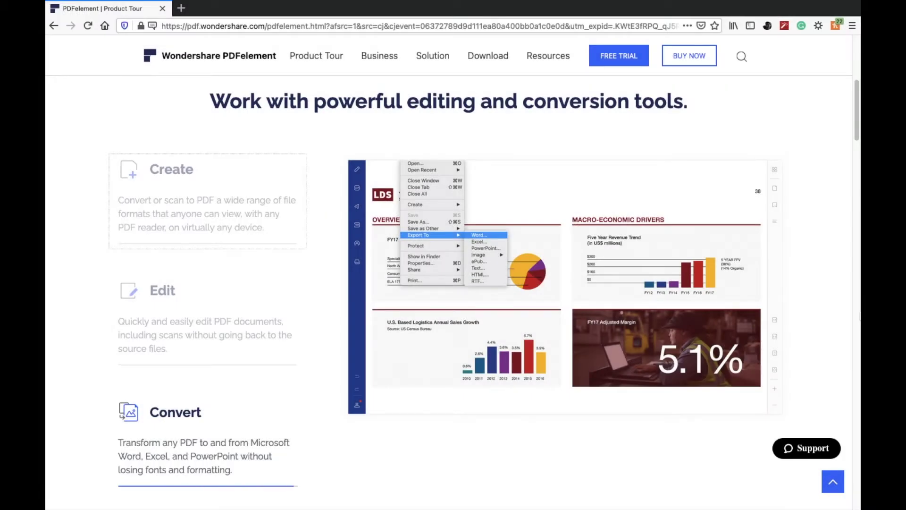
Scroll the Product Tour page to 'Process forms and gain actionable insights'
{"action": "scroll", "coordinate": [453, 283], "scroll_direction": "down", "scroll_amount": 10}
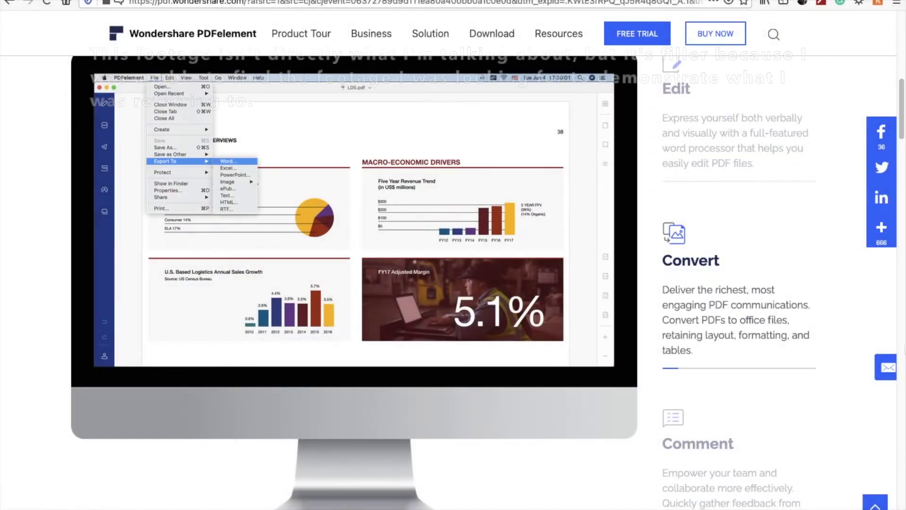
{"action": "scroll", "coordinate": [443, 278], "scroll_direction": "up", "scroll_amount": 1}
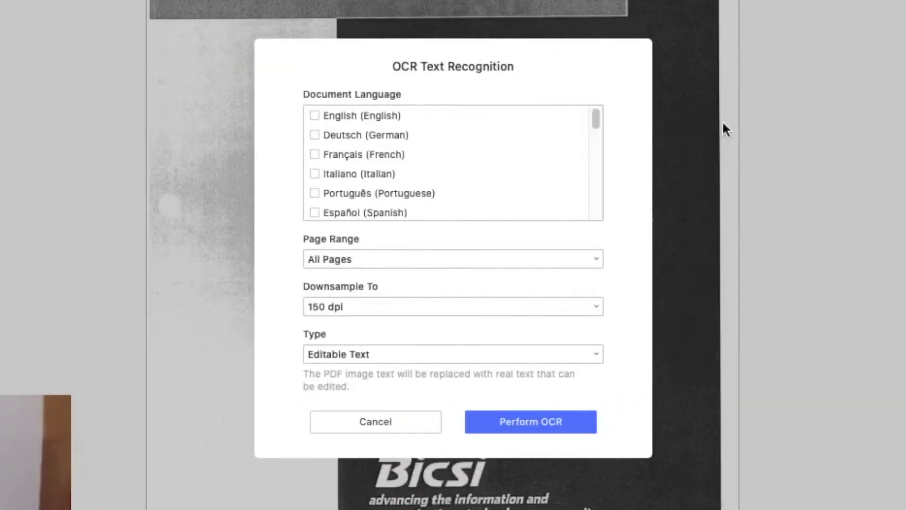
Run OCR on the handbook in English across All Pages as Editable Text
{"action": "left_click", "coordinate": [315, 115]}
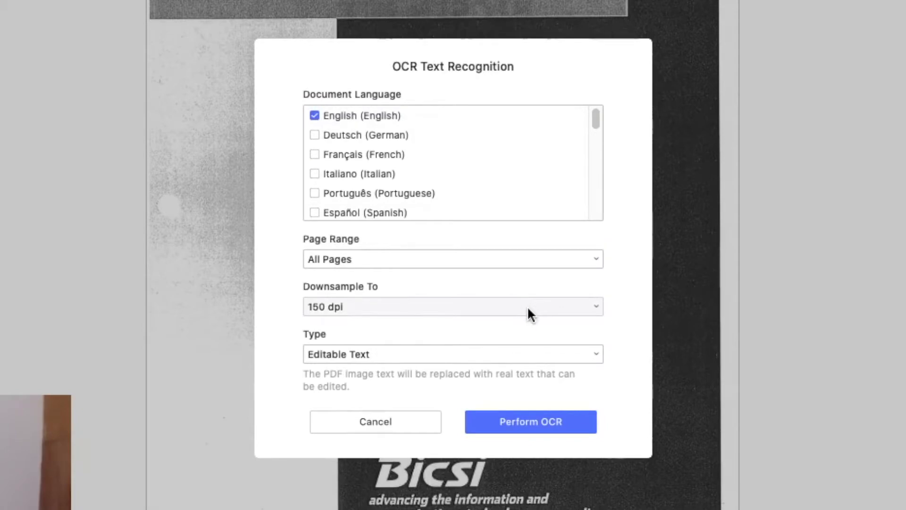
{"action": "left_click", "coordinate": [518, 422]}
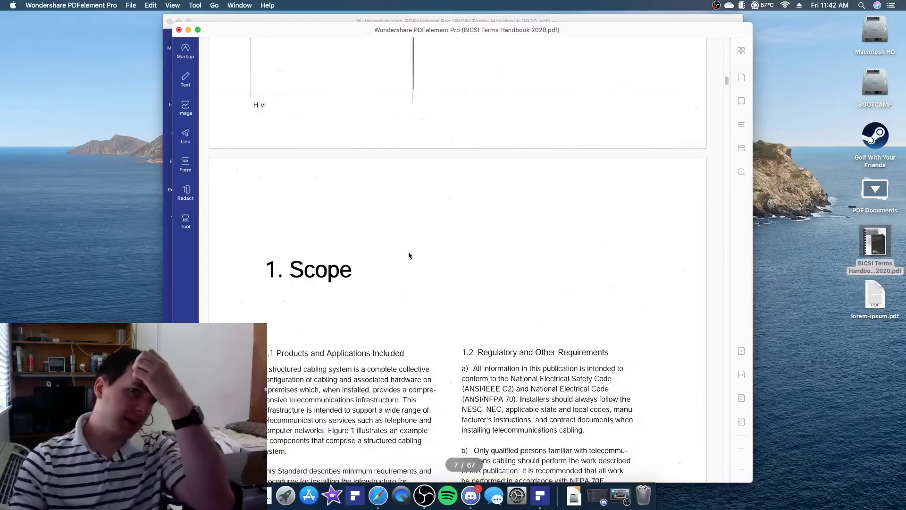
Scroll the OCR'd BICSI Terms Handbook 2020.pdf from the Scope on page 7 to the Definitions on page 9
{"action": "scroll", "coordinate": [409, 254], "scroll_direction": "down", "scroll_amount": 10}
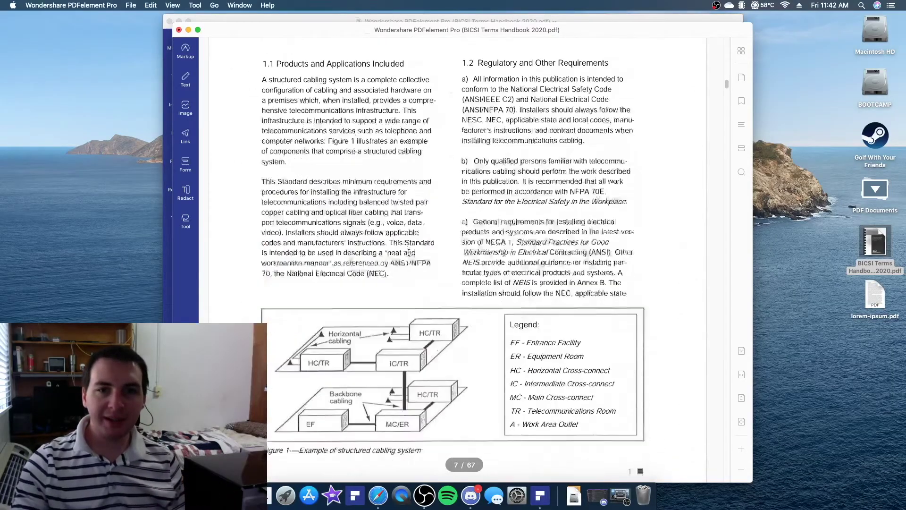
{"action": "scroll", "coordinate": [409, 255], "scroll_direction": "down", "scroll_amount": 10}
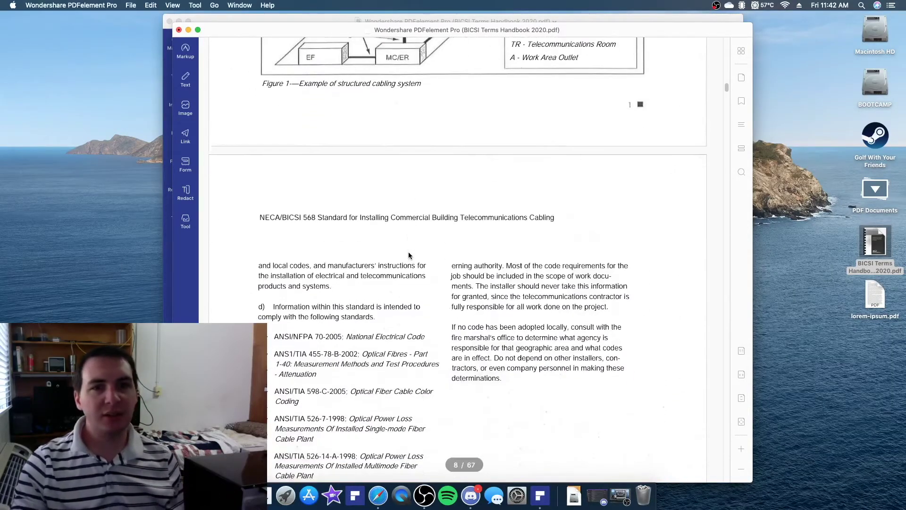
{"action": "scroll", "coordinate": [408, 252], "scroll_direction": "down", "scroll_amount": 10}
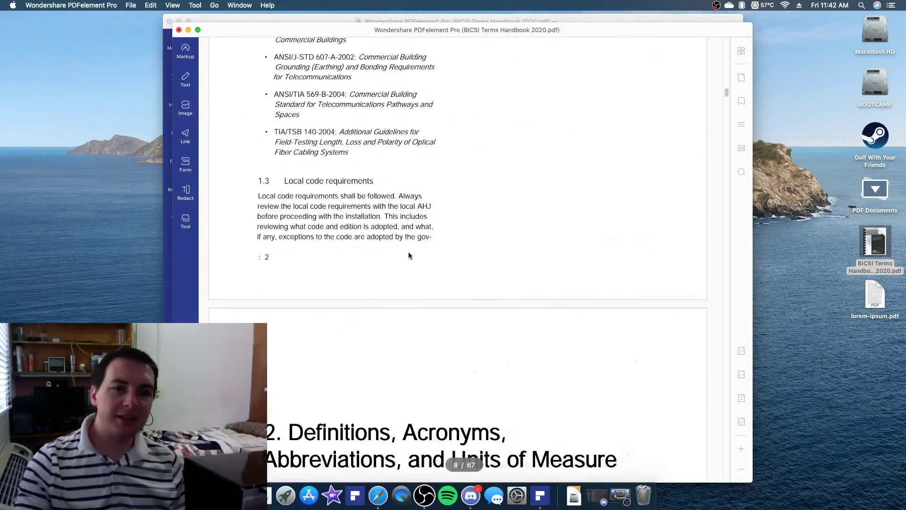
{"action": "scroll", "coordinate": [408, 253], "scroll_direction": "down", "scroll_amount": 8}
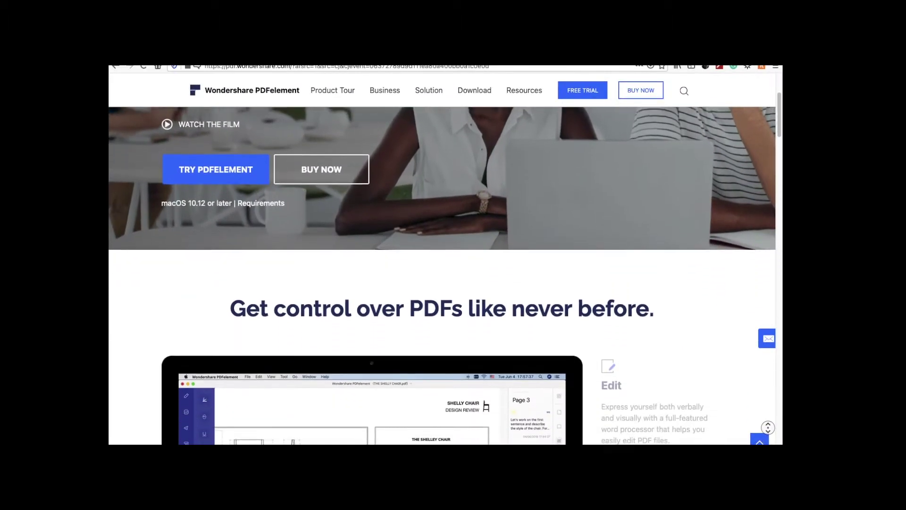
Scroll the pdf.wondershare.com homepage down to the 'Empower Your Teams' customer logos
{"action": "scroll", "coordinate": [442, 275], "scroll_direction": "down", "scroll_amount": 5}
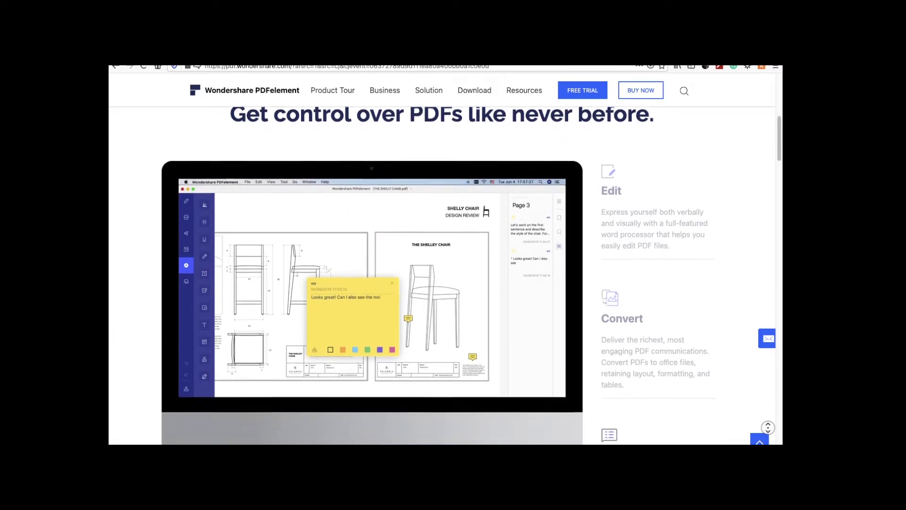
{"action": "scroll", "coordinate": [442, 275], "scroll_direction": "down", "scroll_amount": 5}
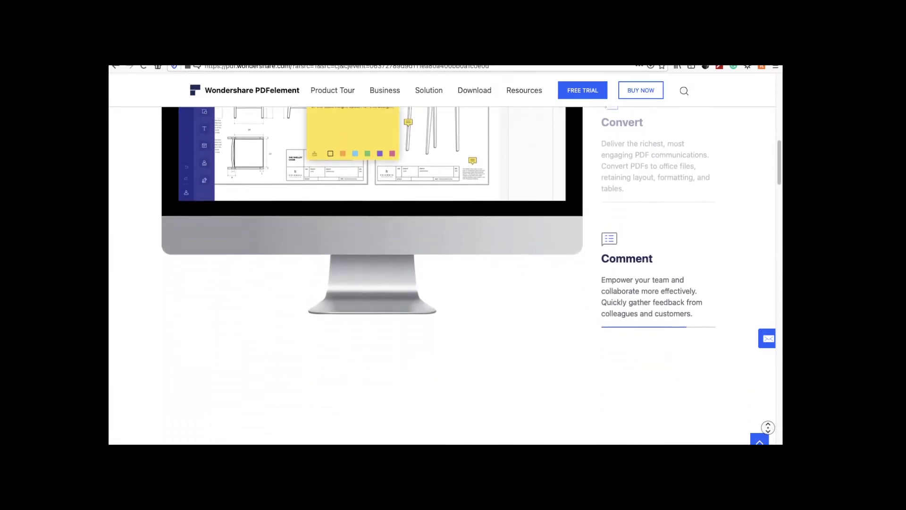
{"action": "scroll", "coordinate": [442, 276], "scroll_direction": "down", "scroll_amount": 5}
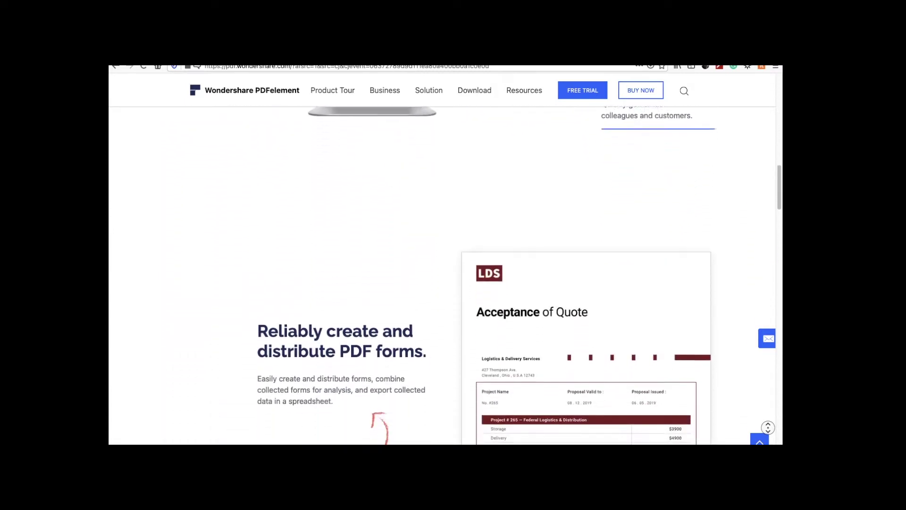
{"action": "scroll", "coordinate": [442, 275], "scroll_direction": "down", "scroll_amount": 5}
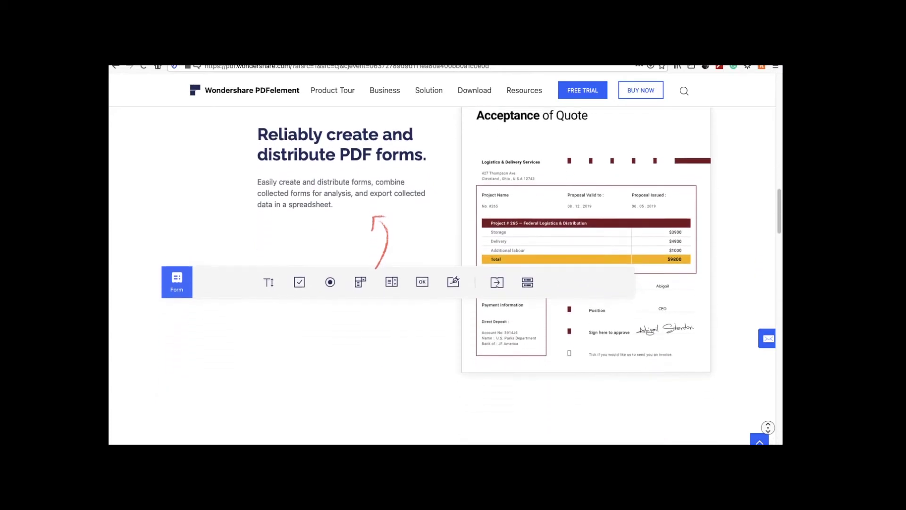
{"action": "scroll", "coordinate": [442, 275], "scroll_direction": "down", "scroll_amount": 5}
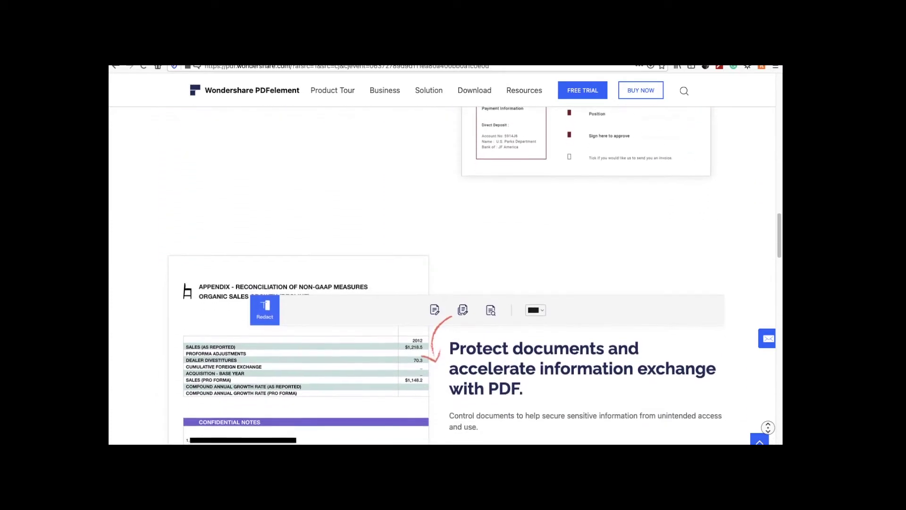
{"action": "scroll", "coordinate": [442, 275], "scroll_direction": "down", "scroll_amount": 5}
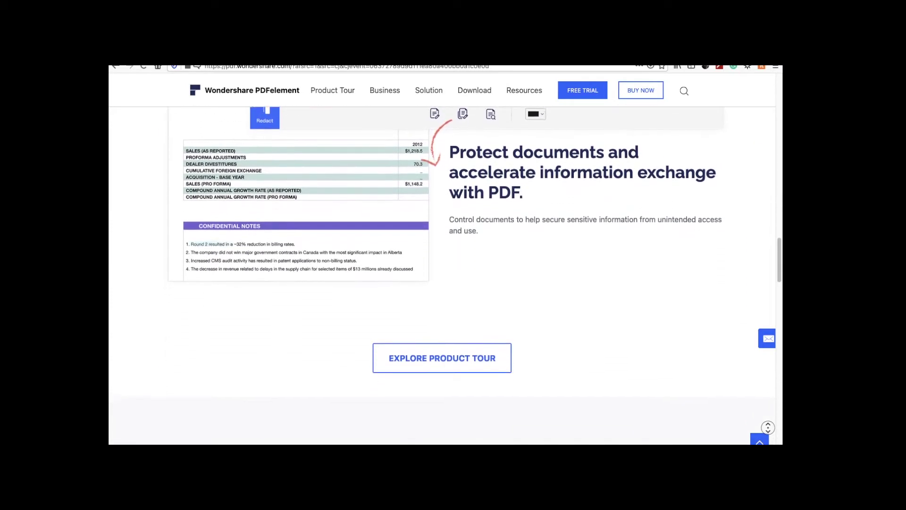
{"action": "scroll", "coordinate": [442, 275], "scroll_direction": "down", "scroll_amount": 5}
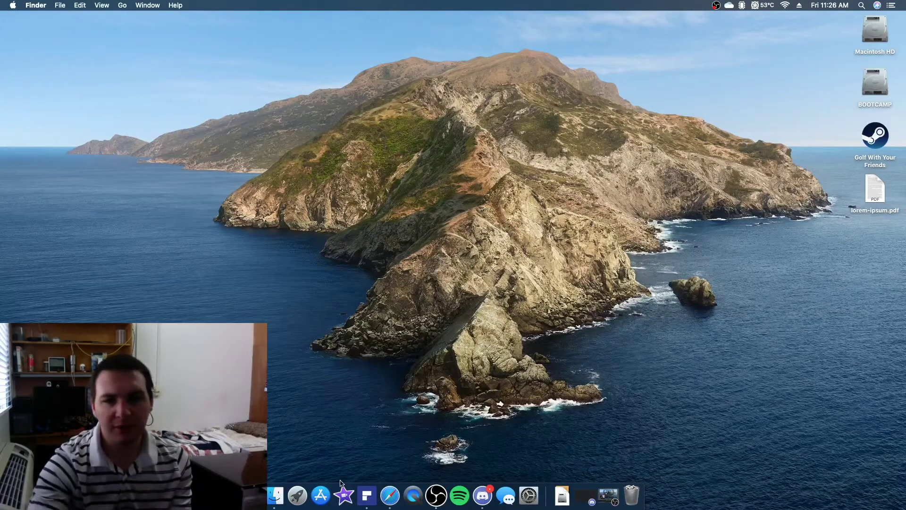
Launch PDFelement, glance at its Preferences, then open the recent lorem-ipsum.pdf
{"action": "left_click", "coordinate": [367, 495]}
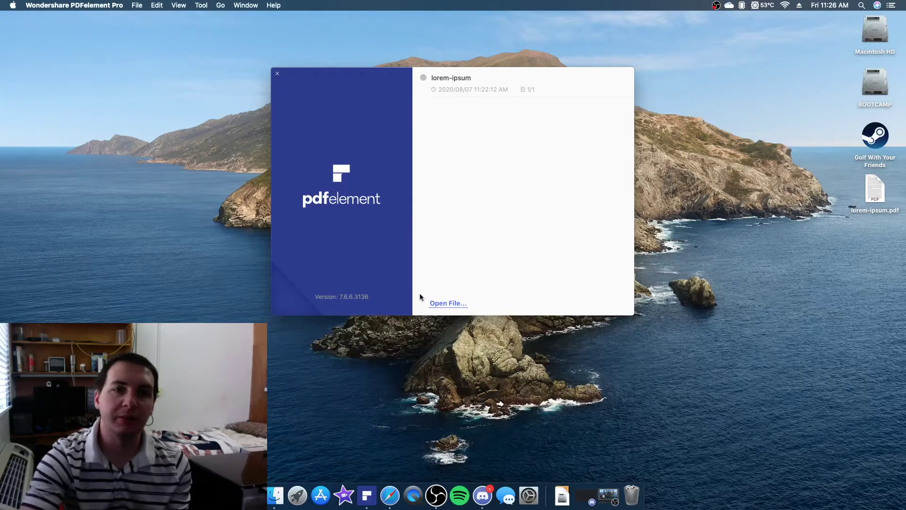
{"action": "left_click", "coordinate": [69, 5]}
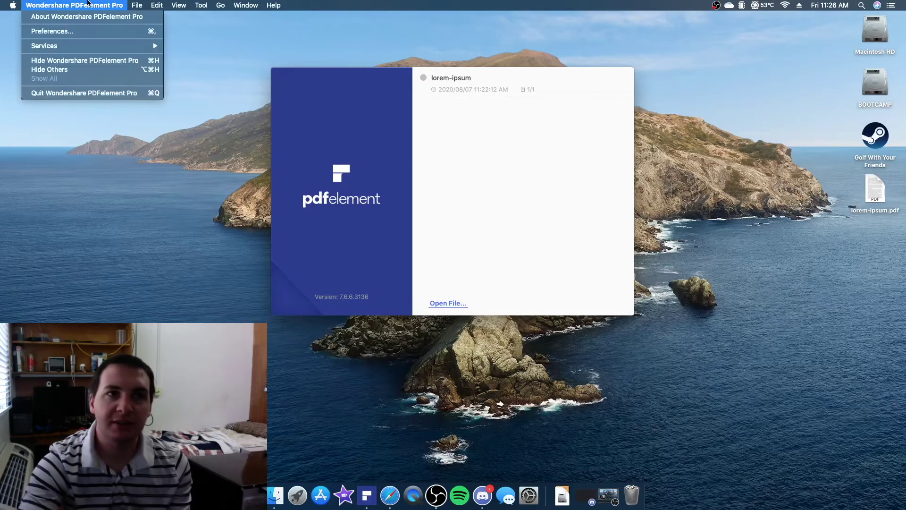
{"action": "mouse_move", "coordinate": [246, 6]}
{"action": "mouse_move", "coordinate": [119, 4]}
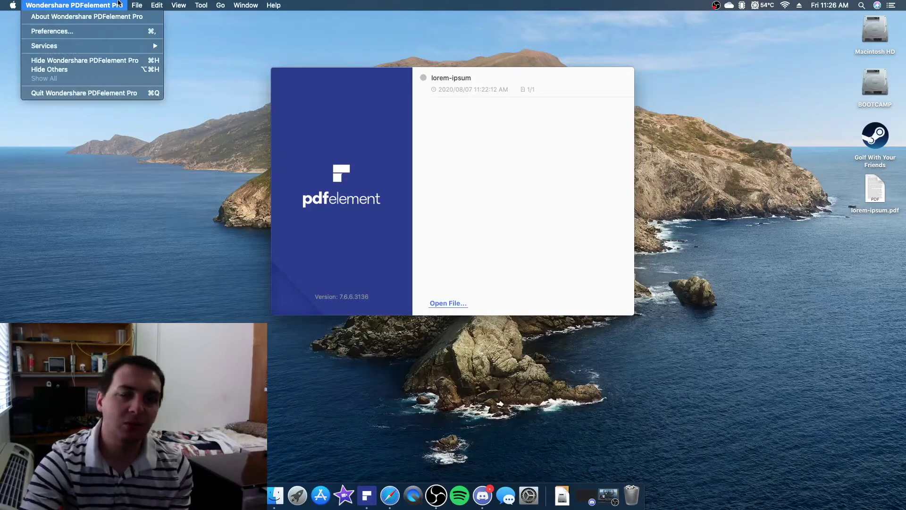
{"action": "left_click", "coordinate": [114, 31]}
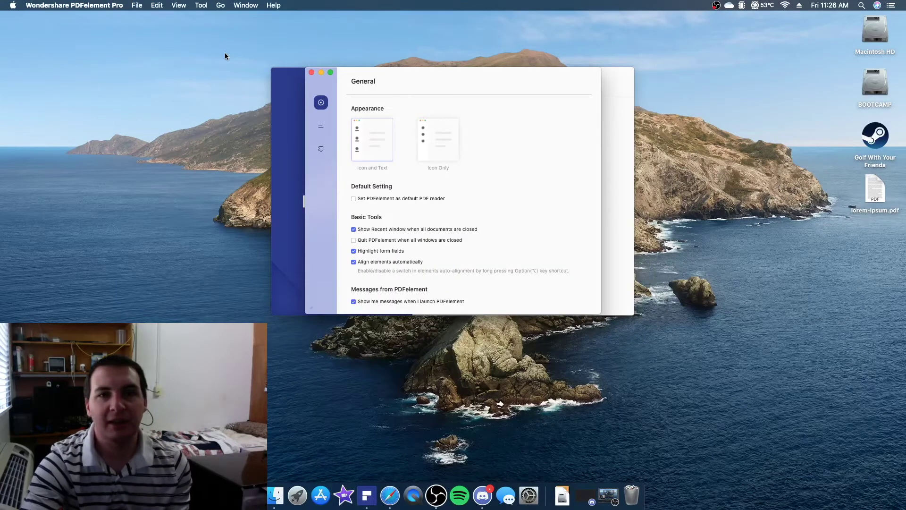
{"action": "left_click", "coordinate": [311, 72]}
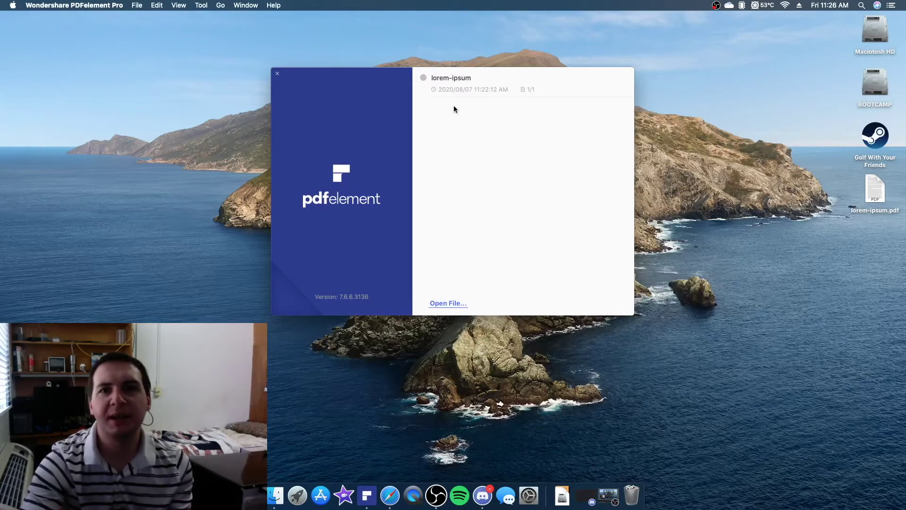
{"action": "left_click", "coordinate": [478, 90]}
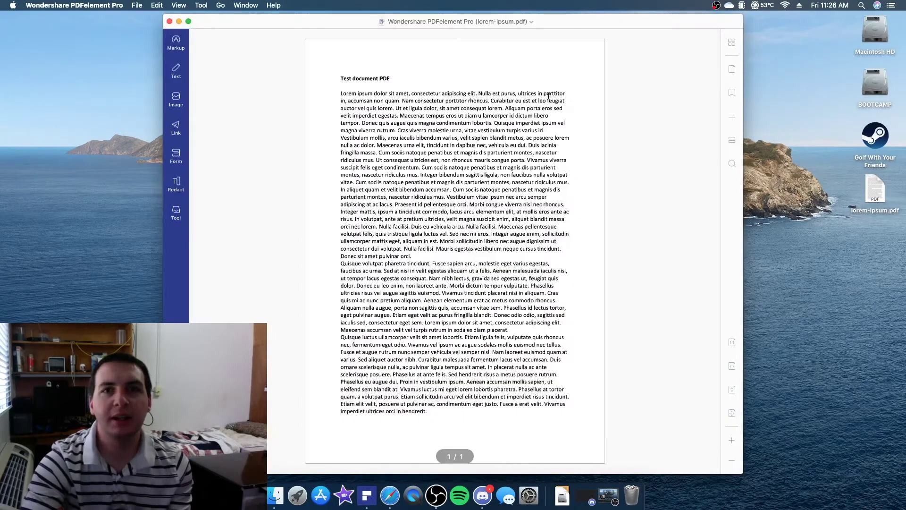
Move the editor window right and look over the page and batch tools list without choosing one
{"action": "left_click_drag", "start_coordinate": [540, 23], "coordinate": [664, 28]}
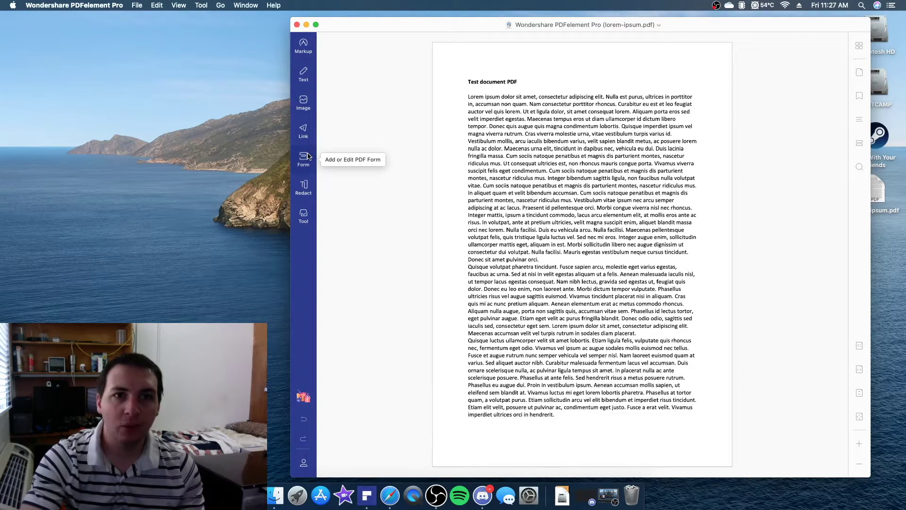
{"action": "left_click", "coordinate": [310, 215]}
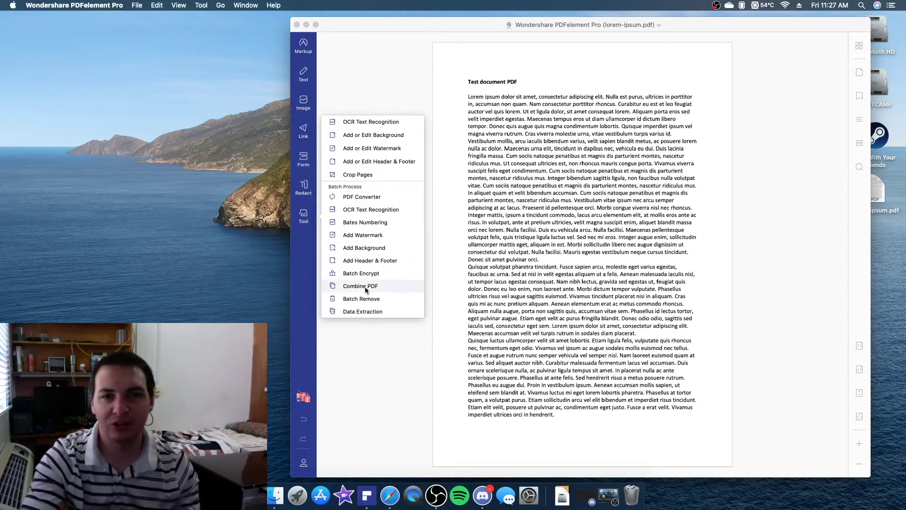
{"action": "left_click", "coordinate": [370, 338]}
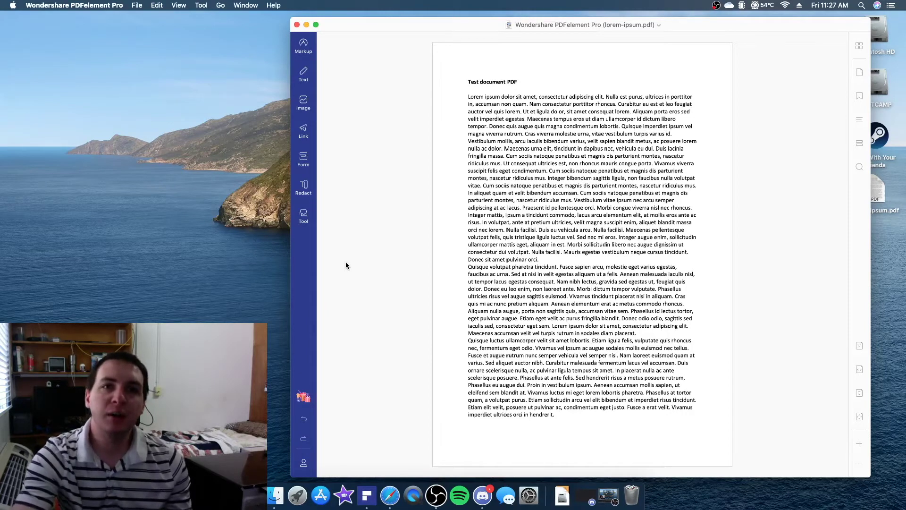
{"action": "left_click", "coordinate": [293, 138]}
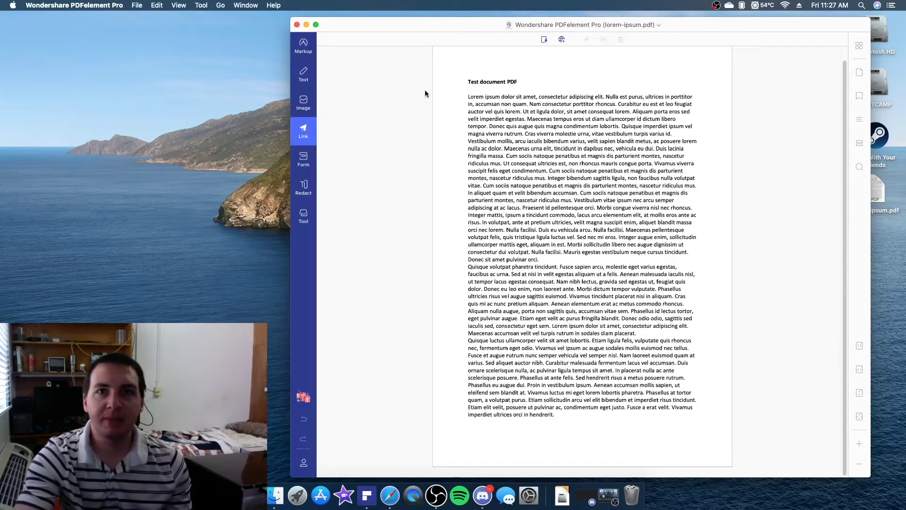
{"action": "left_click", "coordinate": [561, 41]}
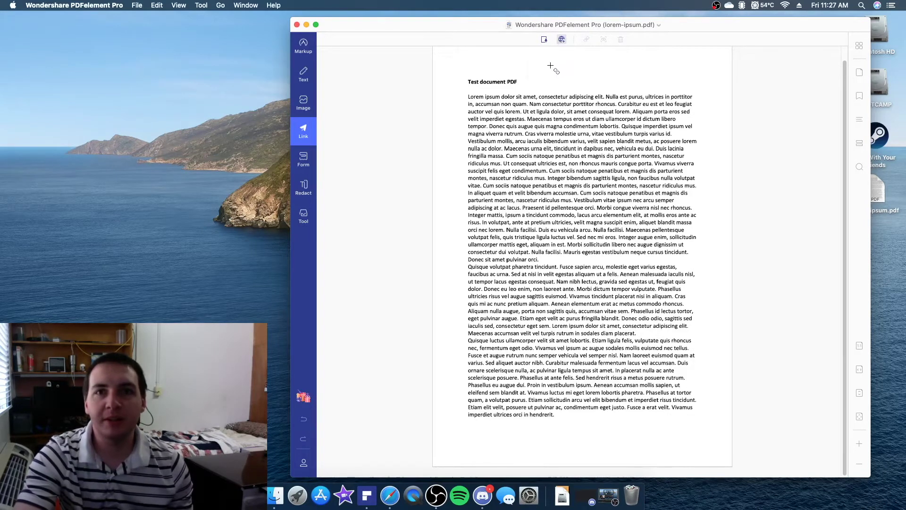
{"action": "left_click_drag", "start_coordinate": [536, 69], "coordinate": [690, 90]}
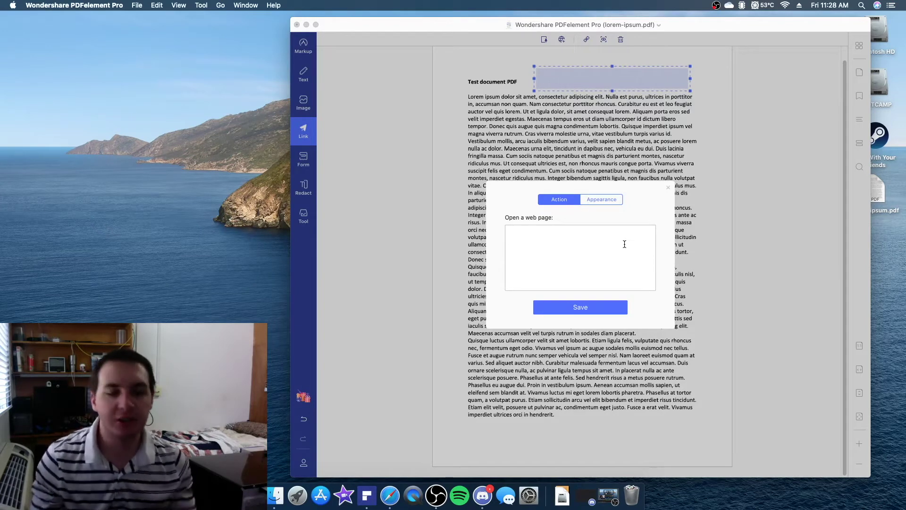
{"action": "type", "text": "h"}
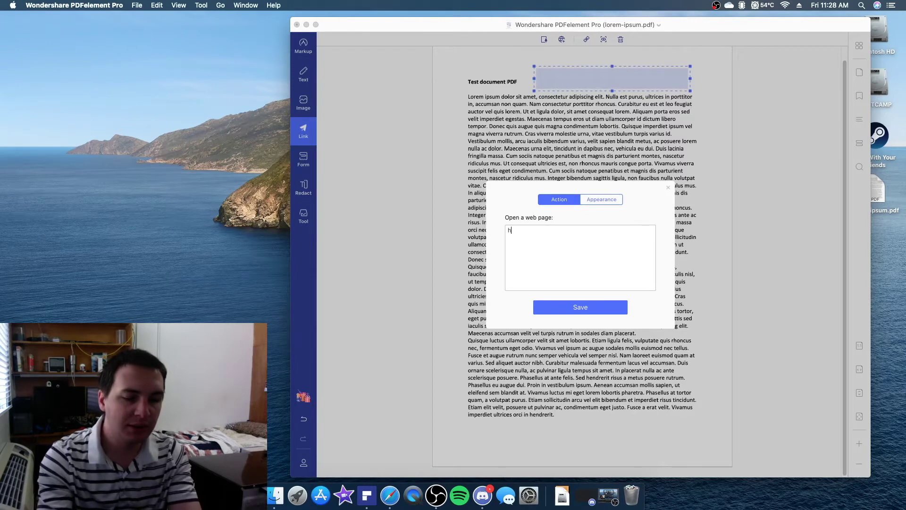
{"action": "type", "text": "ttps:"}
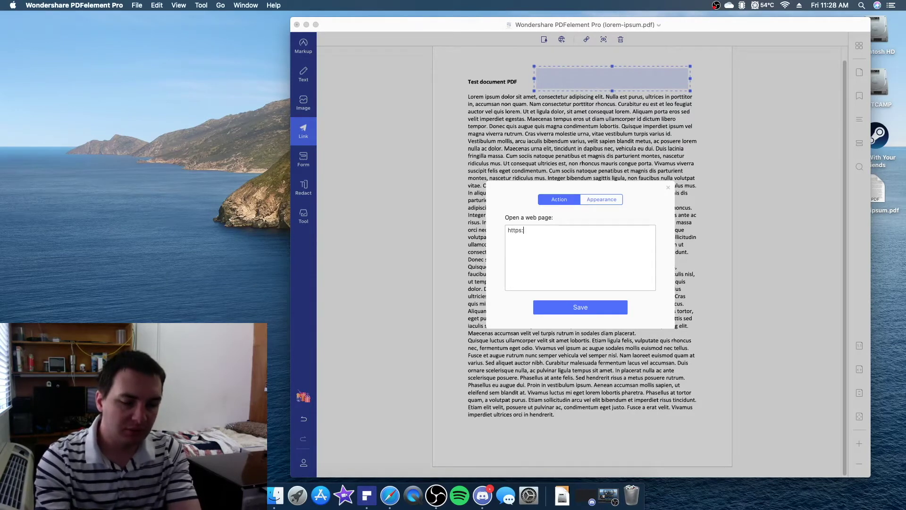
{"action": "type", "text": "//ww"}
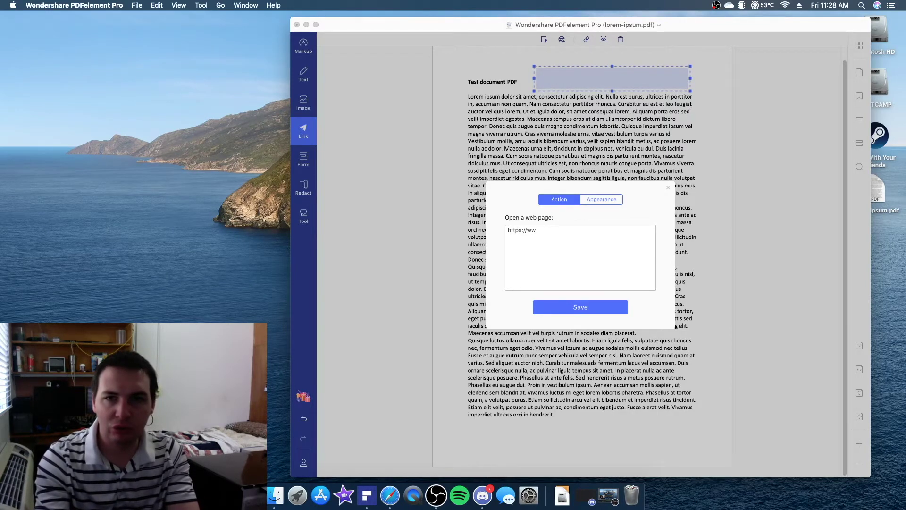
{"action": "type", "text": "w.google.com"}
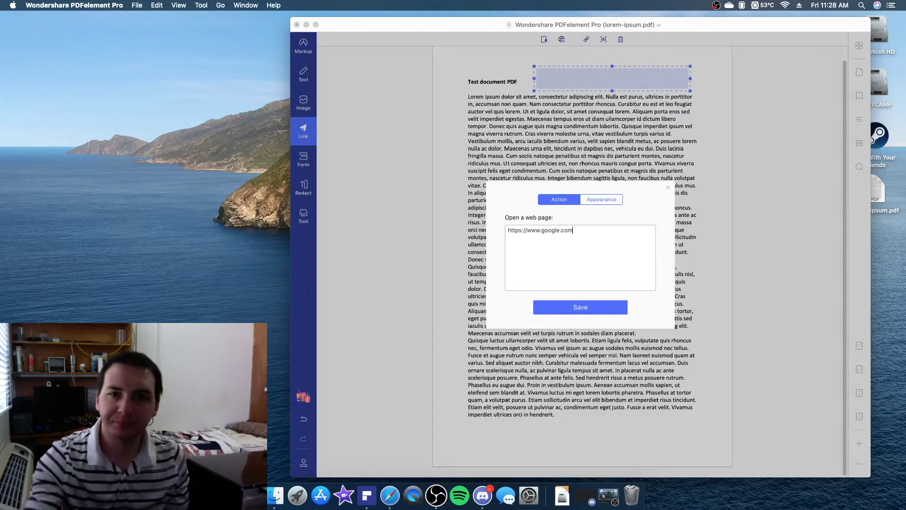
{"action": "left_click", "coordinate": [605, 310]}
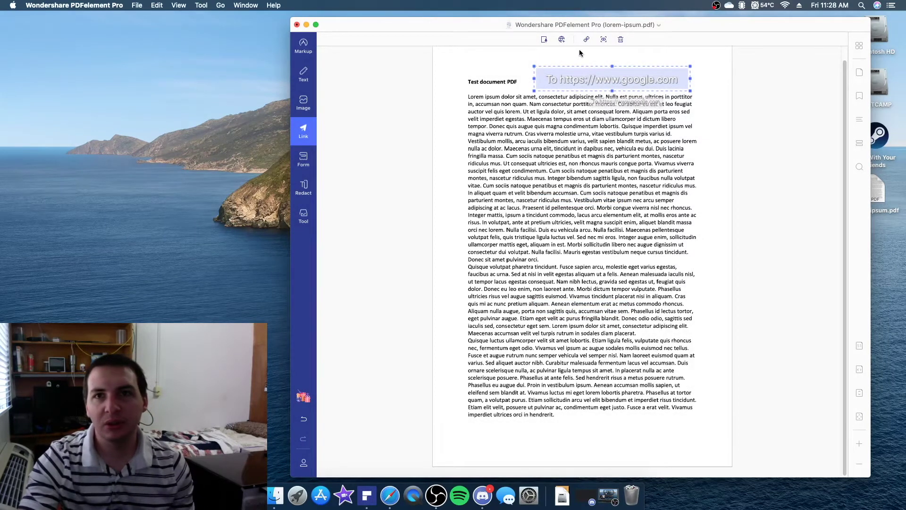
{"action": "left_click", "coordinate": [605, 40]}
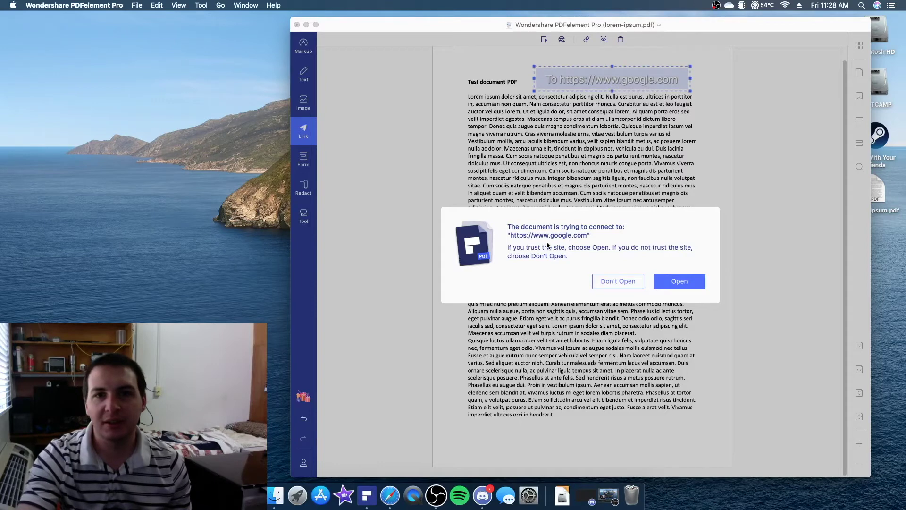
Allow the test document's link to open google.com in Safari
{"action": "left_click", "coordinate": [677, 279]}
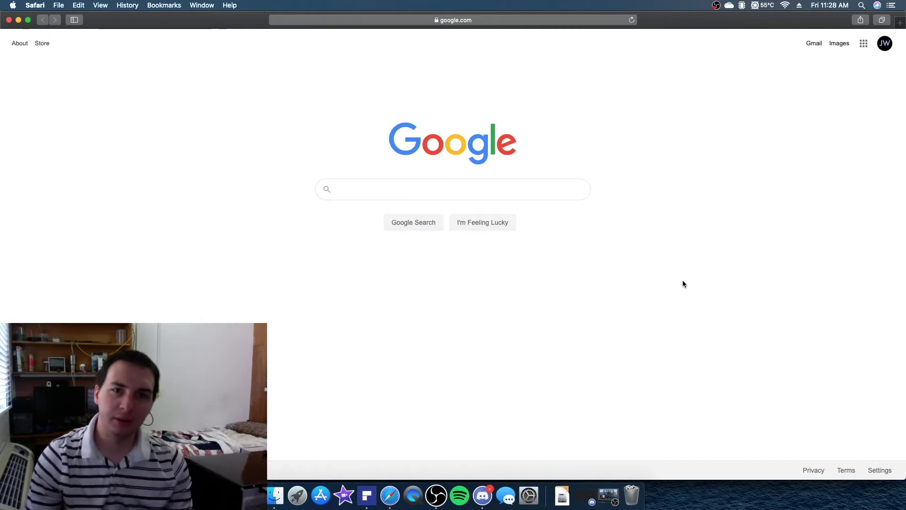
Close the Google page in Safari and return to the PDFelement test document
{"action": "left_click", "coordinate": [8, 20]}
{"action": "left_click", "coordinate": [472, 89]}
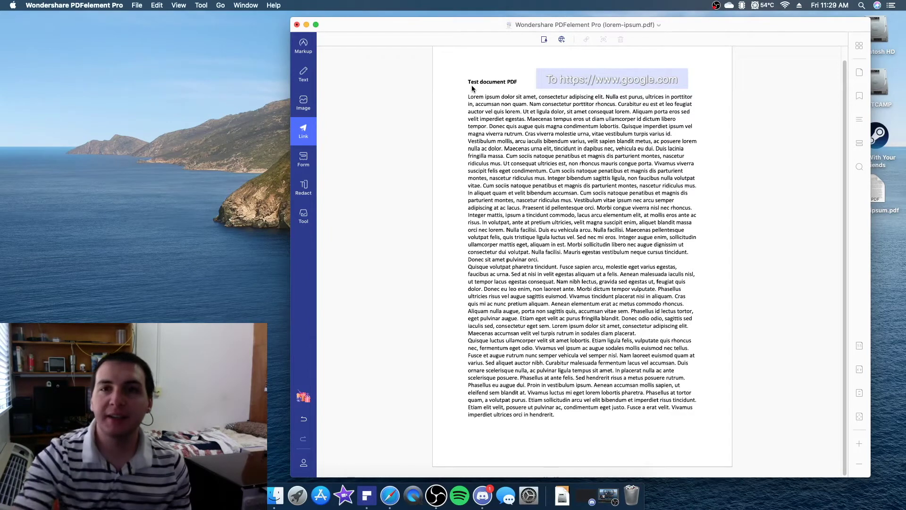
Drag the google.com link box from beside the title to just below the final paragraph
{"action": "left_click", "coordinate": [686, 82]}
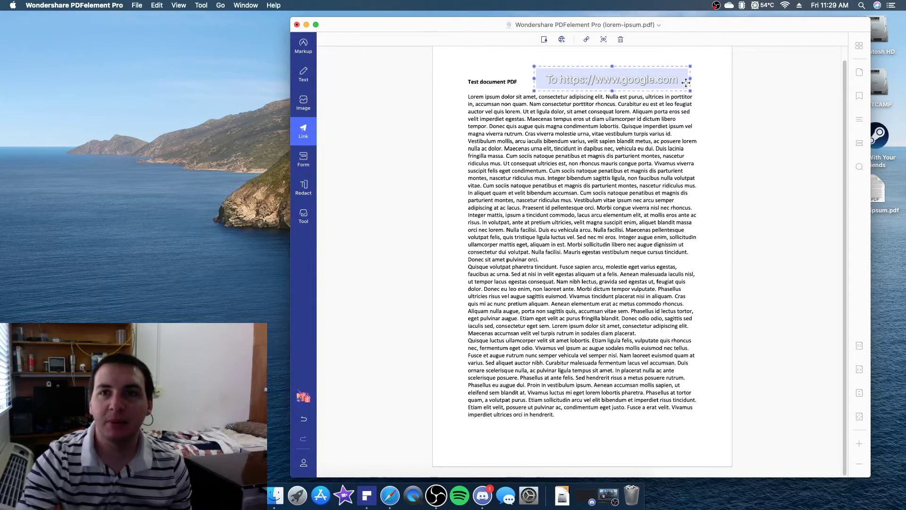
{"action": "left_click_drag", "start_coordinate": [690, 90], "coordinate": [665, 436]}
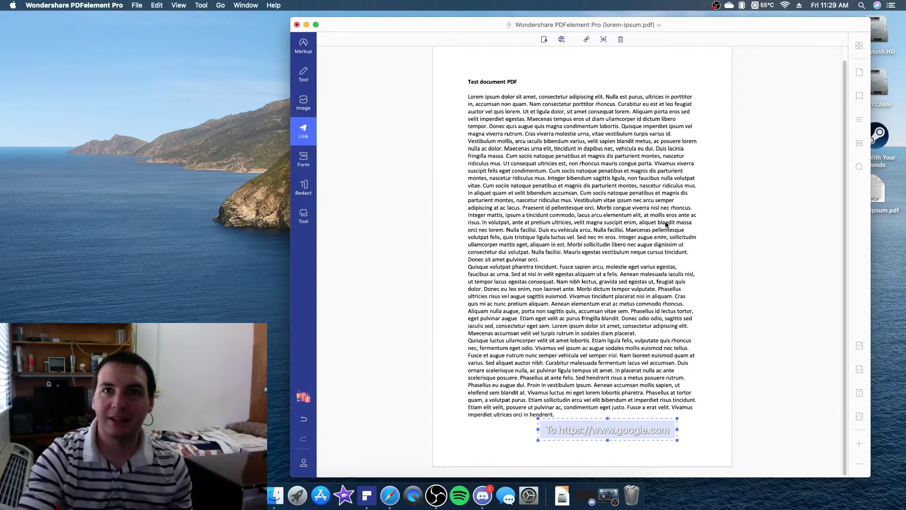
Delete the google.com link box, enter redaction mode, and start a Search & Remove Text search
{"action": "key", "text": "Delete"}
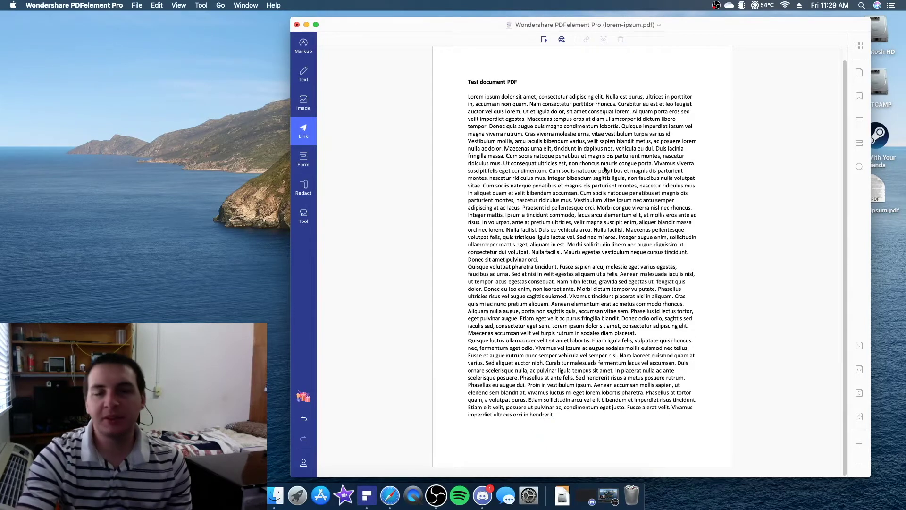
{"action": "left_click", "coordinate": [312, 189]}
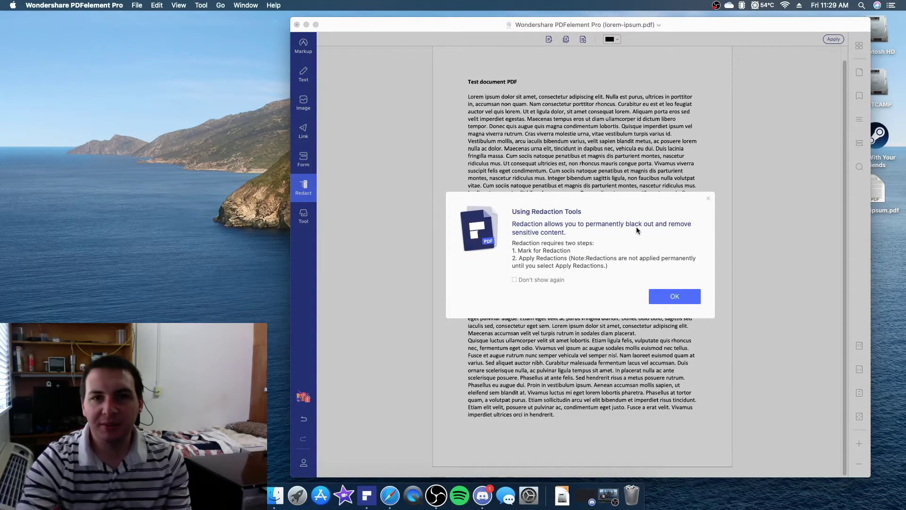
{"action": "left_click", "coordinate": [681, 296]}
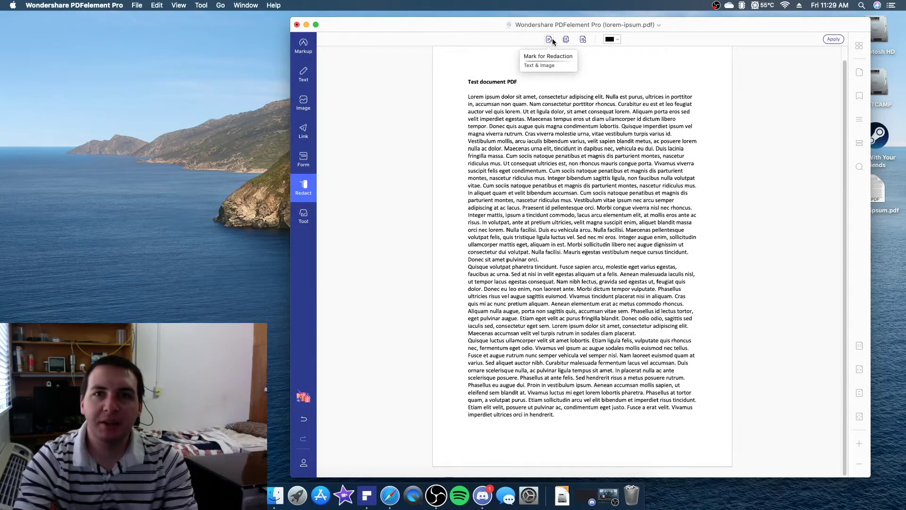
{"action": "left_click", "coordinate": [581, 39]}
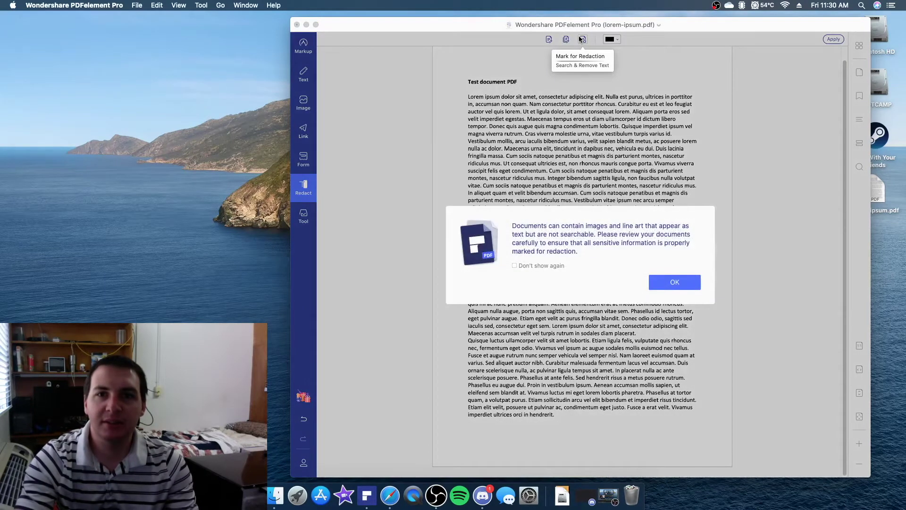
{"action": "left_click", "coordinate": [662, 281]}
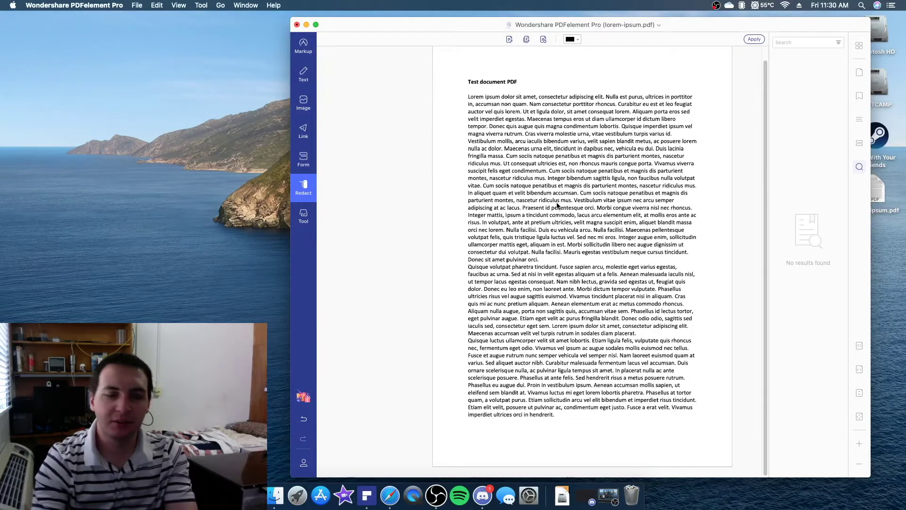
Search for 'ridiculus', tick all four matches, mark them for redaction and apply it
{"action": "type", "text": "ridic"}
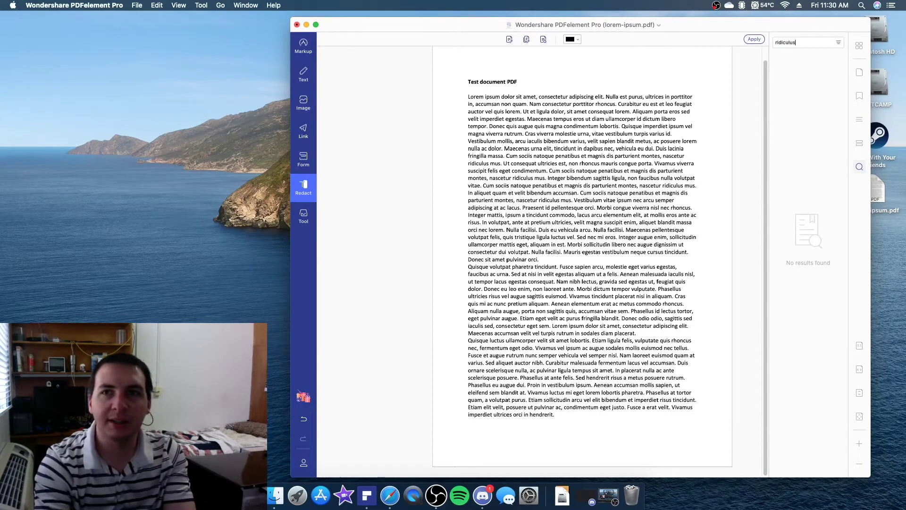
{"action": "type", "text": "ulus"}
{"action": "key", "text": "Return"}
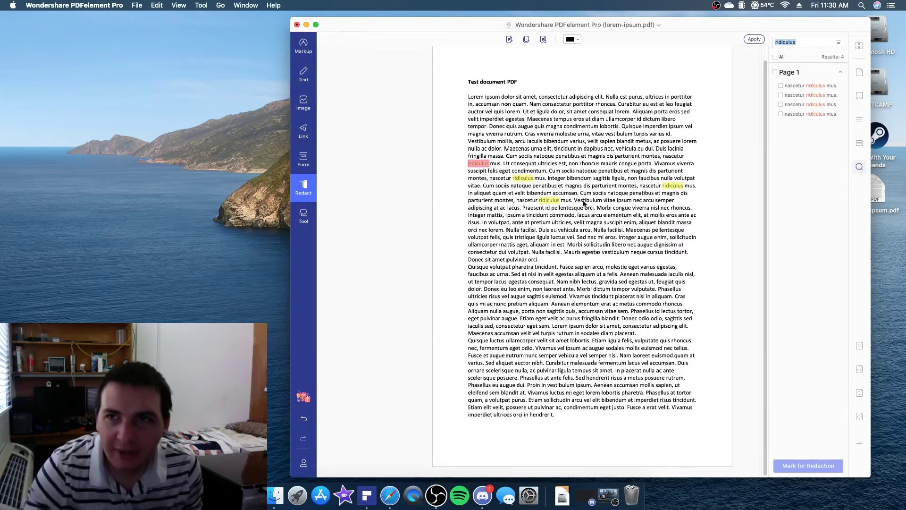
{"action": "left_click", "coordinate": [780, 86]}
{"action": "left_click", "coordinate": [780, 95]}
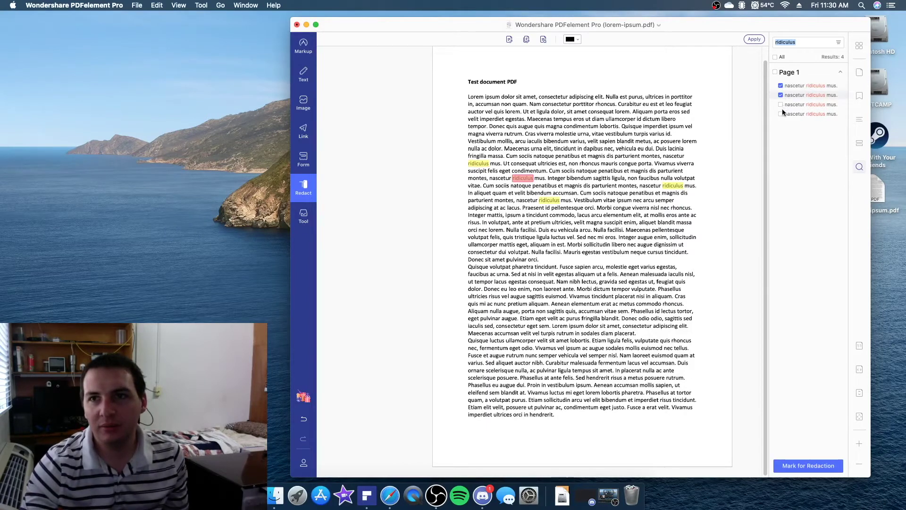
{"action": "left_click", "coordinate": [780, 105]}
{"action": "left_click", "coordinate": [780, 114]}
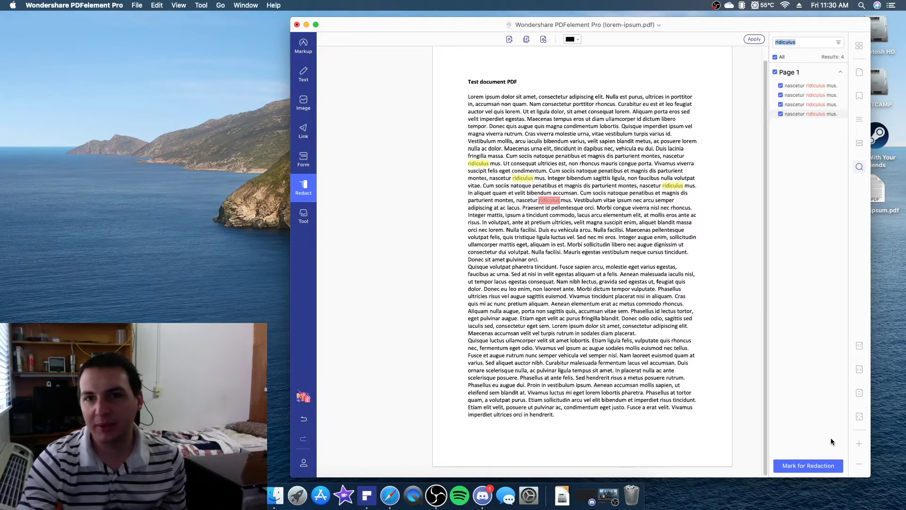
{"action": "left_click", "coordinate": [808, 466]}
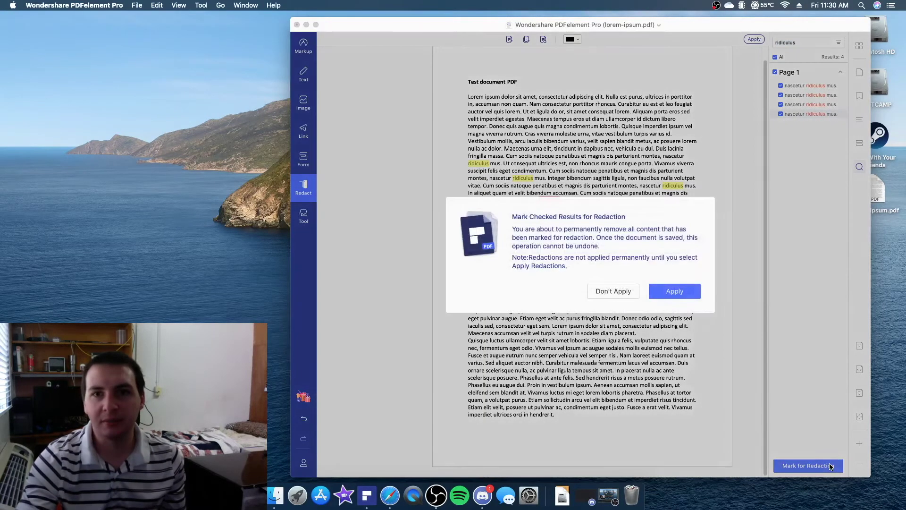
{"action": "left_click", "coordinate": [685, 295]}
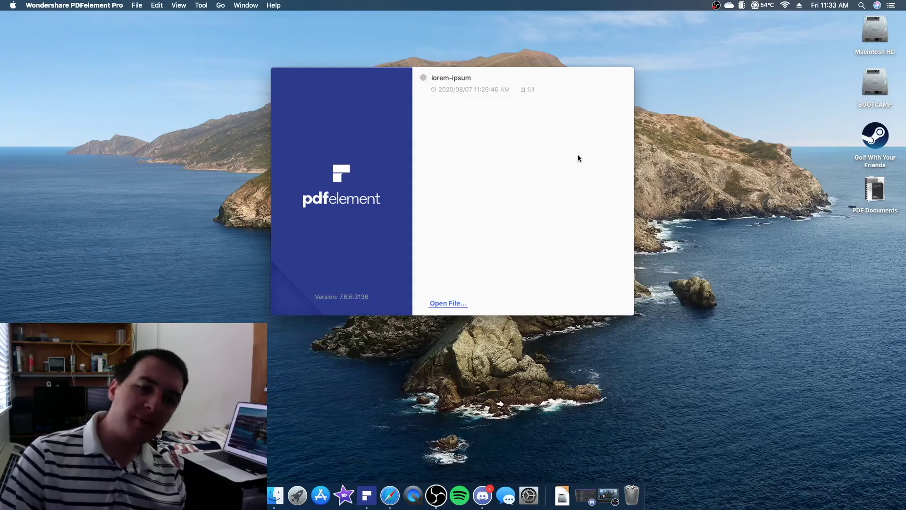
Expand the PDF Documents folder on the desktop
{"action": "left_click", "coordinate": [875, 190]}
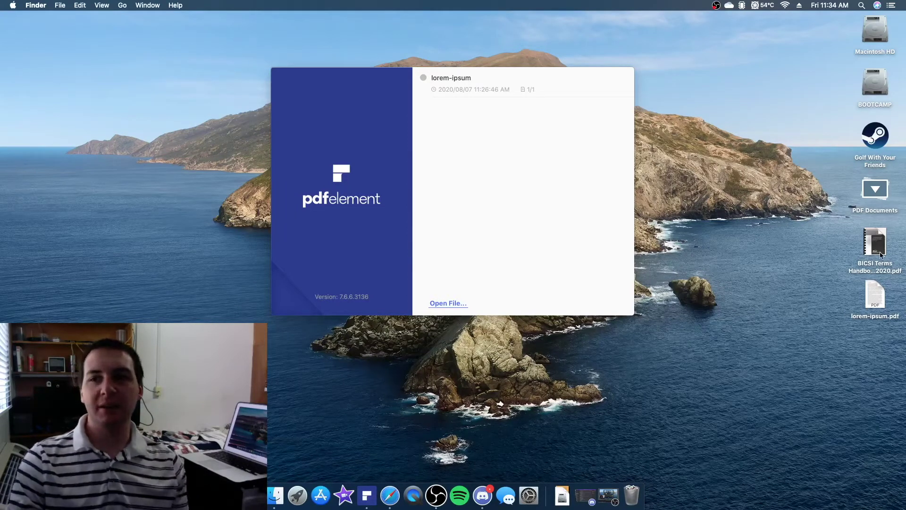
Drag BICSI Terms Handbook 2020.pdf from the desktop onto PDFelement to open it
{"action": "left_click_drag", "start_coordinate": [880, 255], "coordinate": [536, 172]}
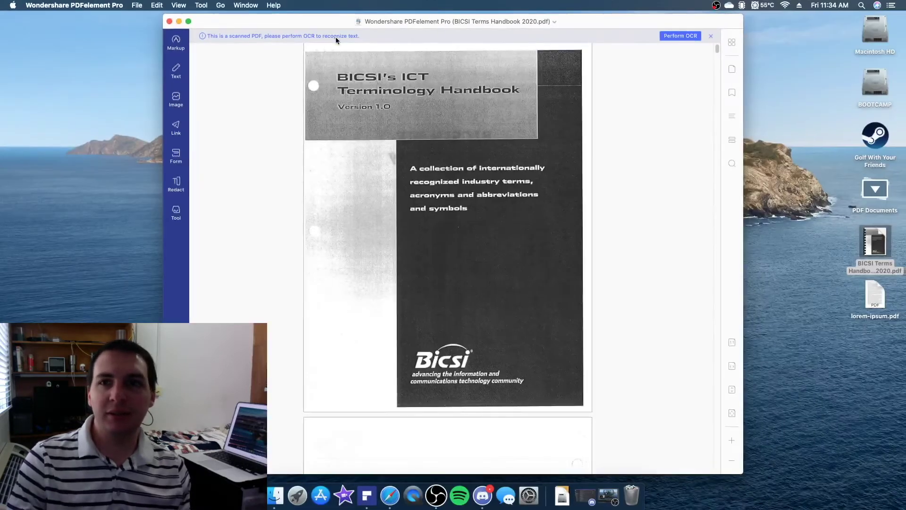
Start OCR on the scanned handbook and download the missing OCR plugin
{"action": "left_click", "coordinate": [682, 34]}
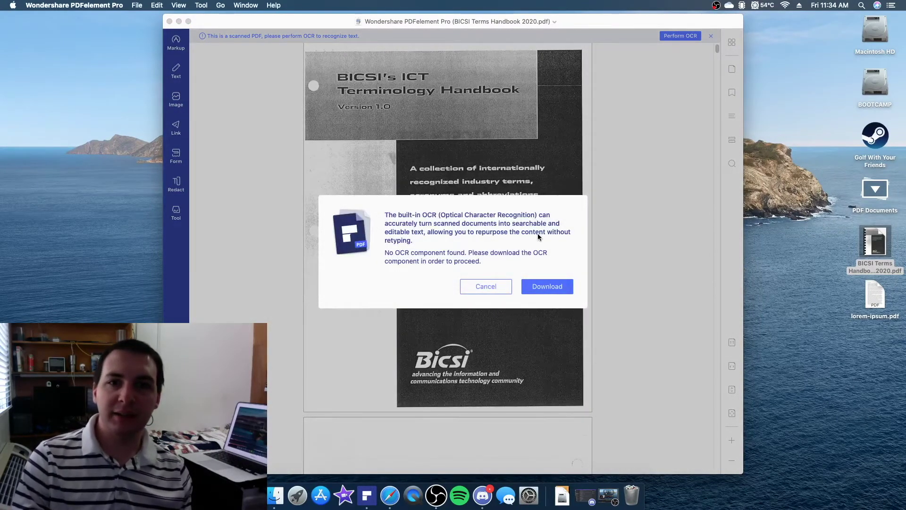
{"action": "left_click", "coordinate": [554, 291]}
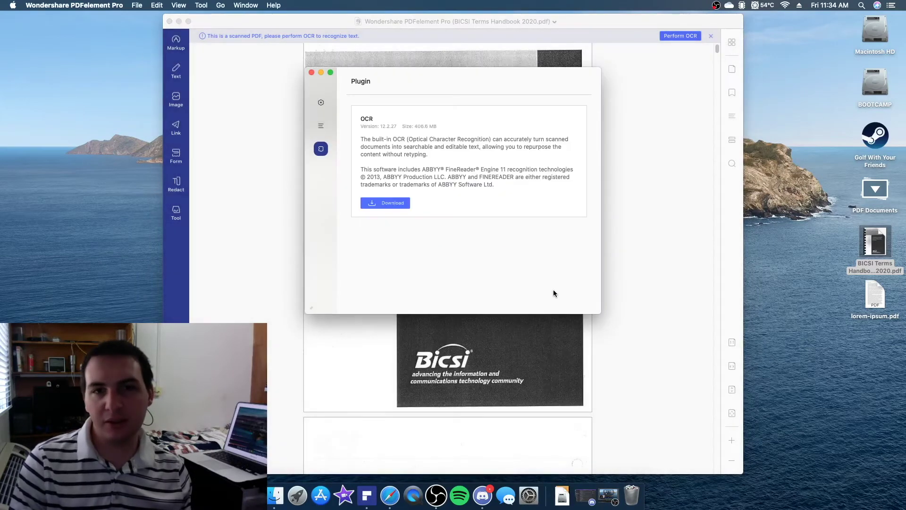
{"action": "left_click", "coordinate": [395, 204]}
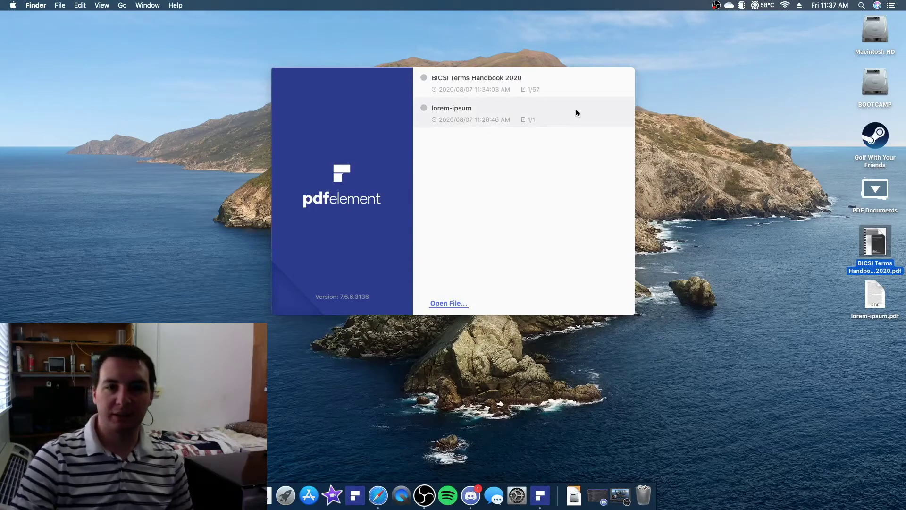
Reopen the BICSI handbook, run English OCR on it, and open the recognised copy
{"action": "left_click", "coordinate": [513, 89]}
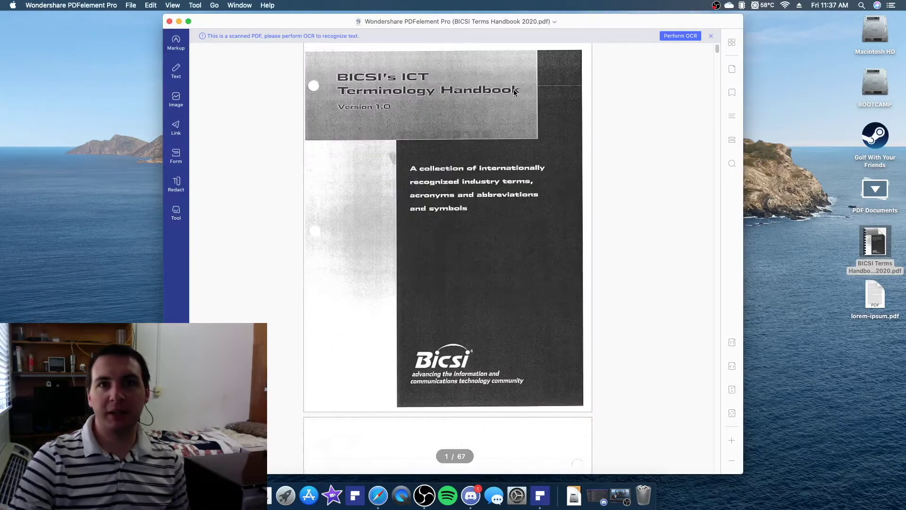
{"action": "left_click", "coordinate": [693, 37]}
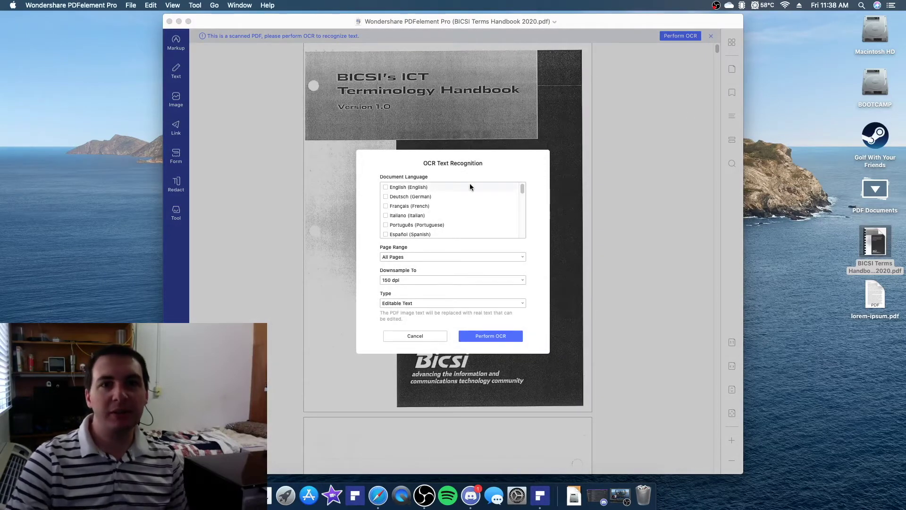
{"action": "left_click", "coordinate": [386, 187]}
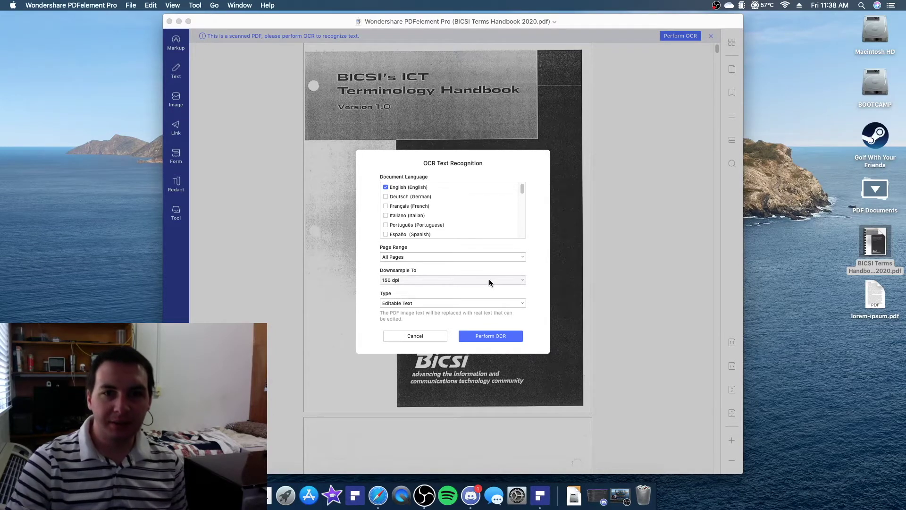
{"action": "left_click", "coordinate": [485, 336]}
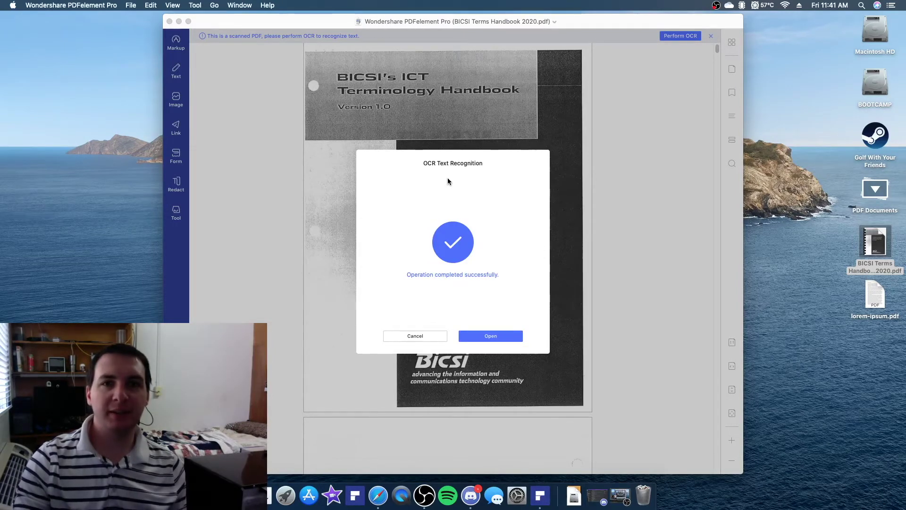
{"action": "left_click", "coordinate": [480, 335]}
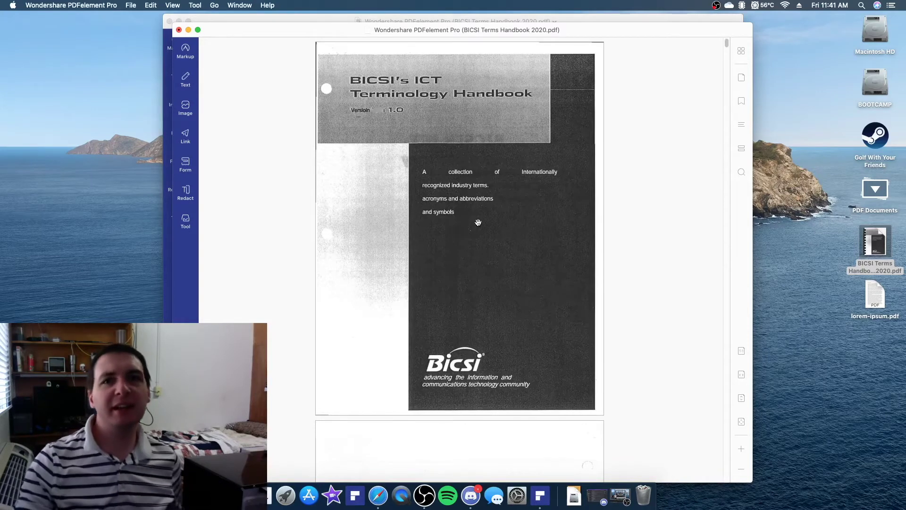
Scroll from the handbook's cover down to the Table of Contents on page 3
{"action": "scroll", "coordinate": [478, 222], "scroll_direction": "down", "scroll_amount": 10}
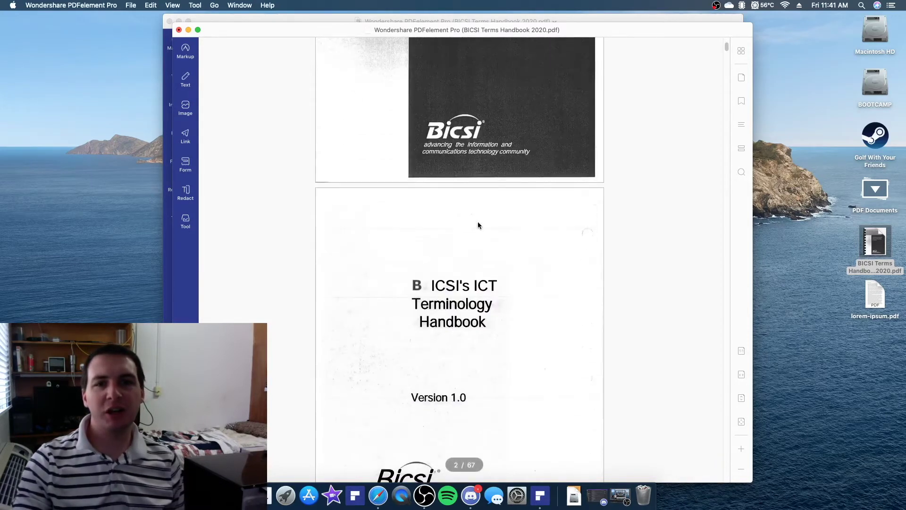
{"action": "scroll", "coordinate": [478, 222], "scroll_direction": "down", "scroll_amount": 8}
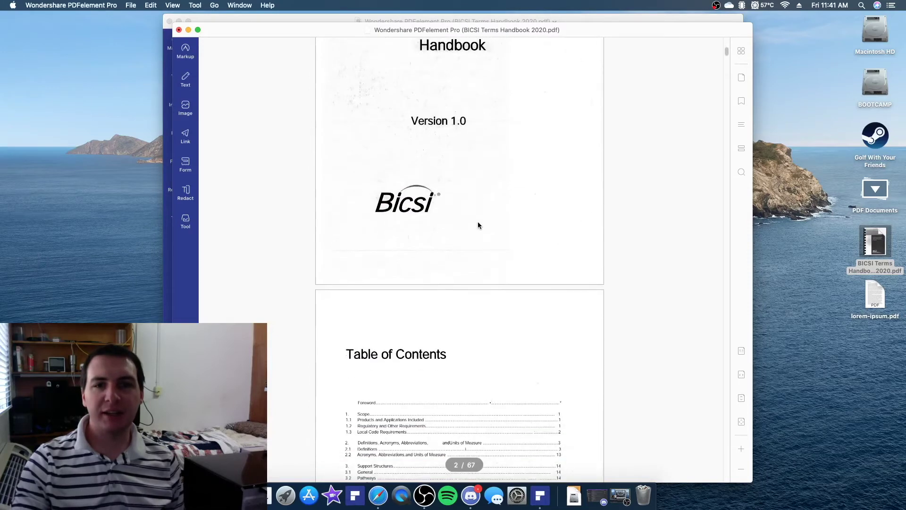
{"action": "scroll", "coordinate": [477, 225], "scroll_direction": "down", "scroll_amount": 5}
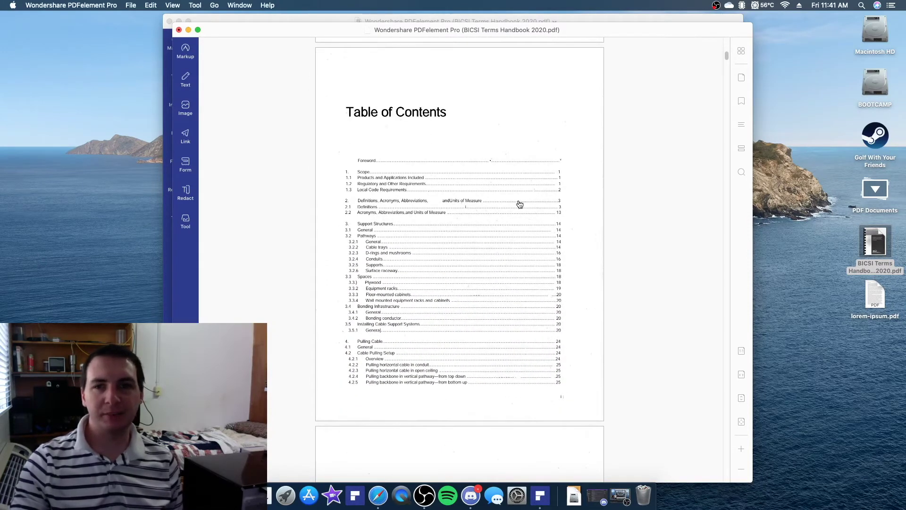
Fit the handbook to page width and scroll through the contents pages
{"action": "left_click", "coordinate": [741, 376]}
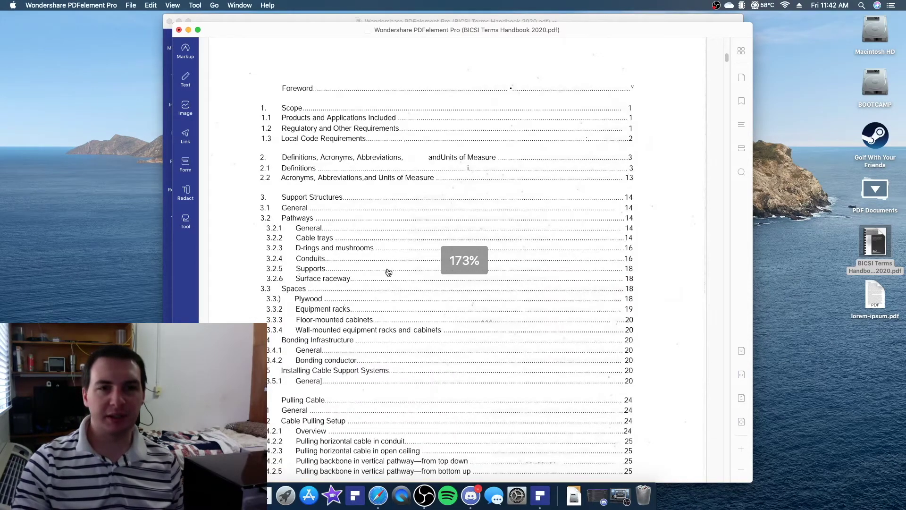
{"action": "scroll", "coordinate": [319, 268], "scroll_direction": "down", "scroll_amount": 10}
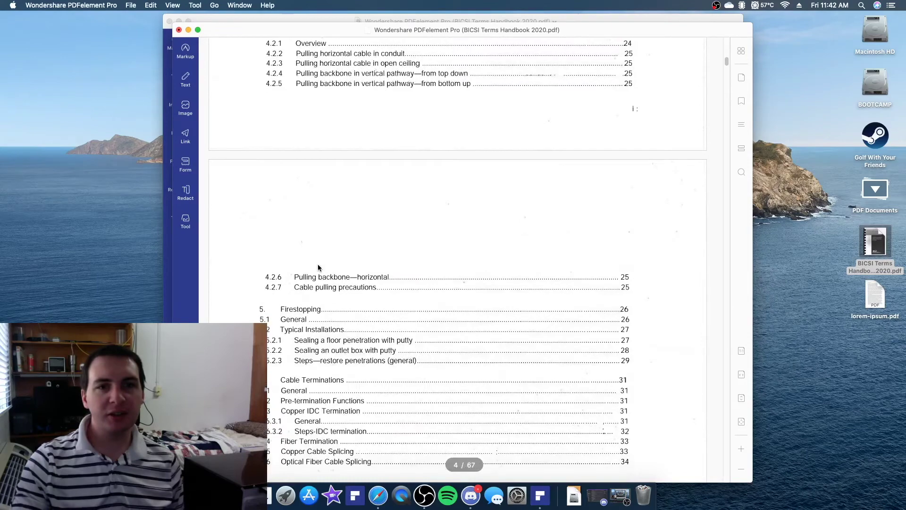
{"action": "scroll", "coordinate": [320, 268], "scroll_direction": "down", "scroll_amount": 5}
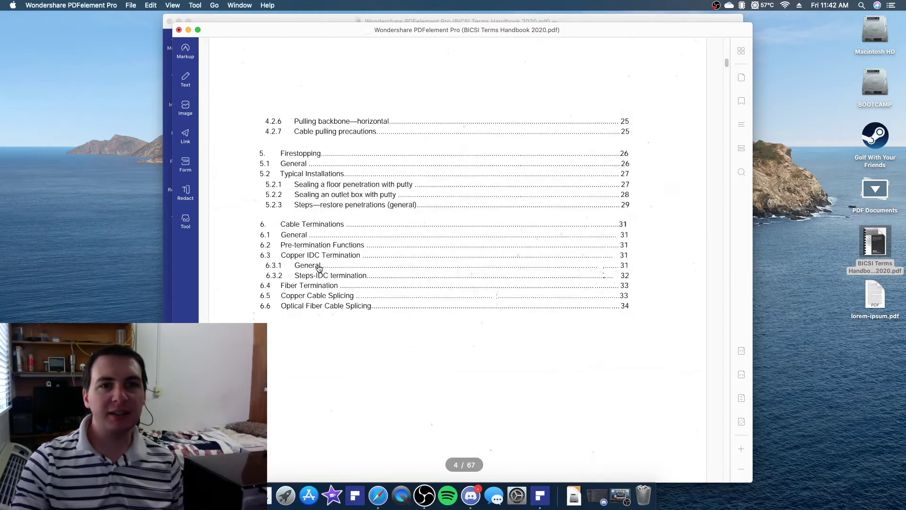
{"action": "scroll", "coordinate": [319, 268], "scroll_direction": "down", "scroll_amount": 15}
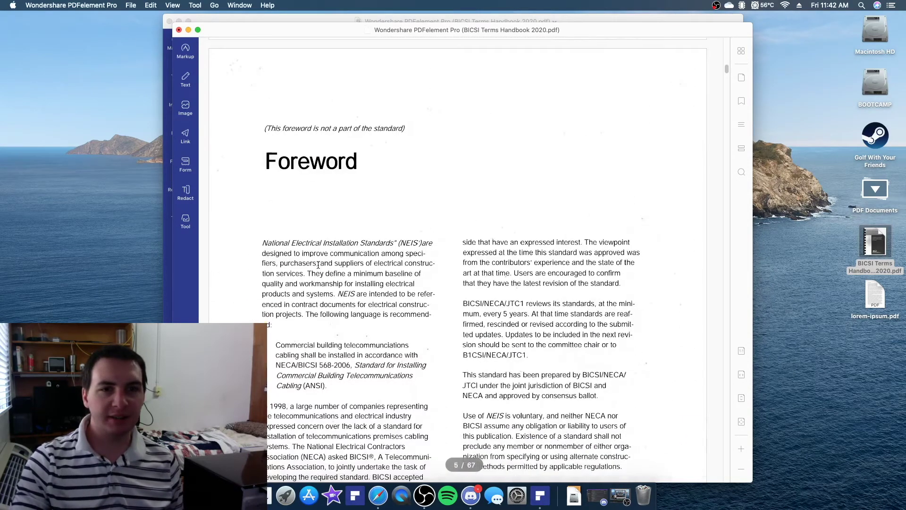
{"action": "scroll", "coordinate": [319, 268], "scroll_direction": "down", "scroll_amount": 15}
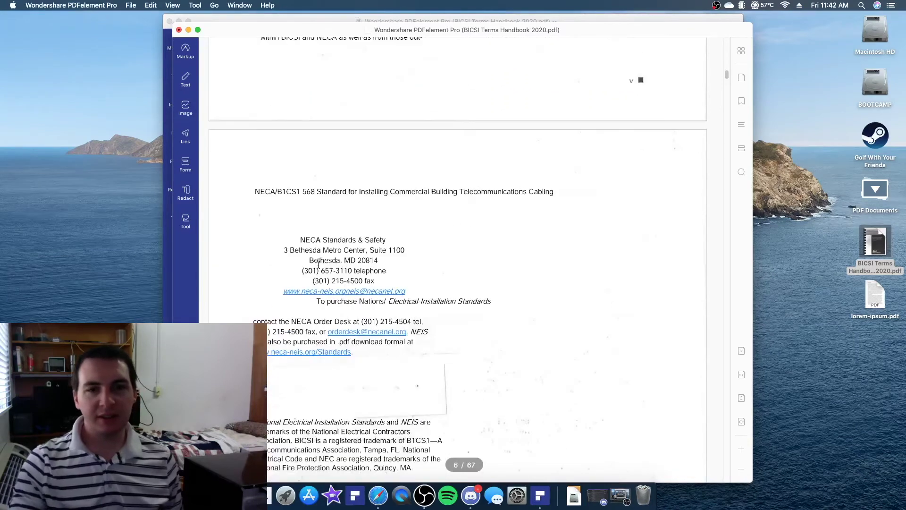
{"action": "scroll", "coordinate": [319, 269], "scroll_direction": "down", "scroll_amount": 3}
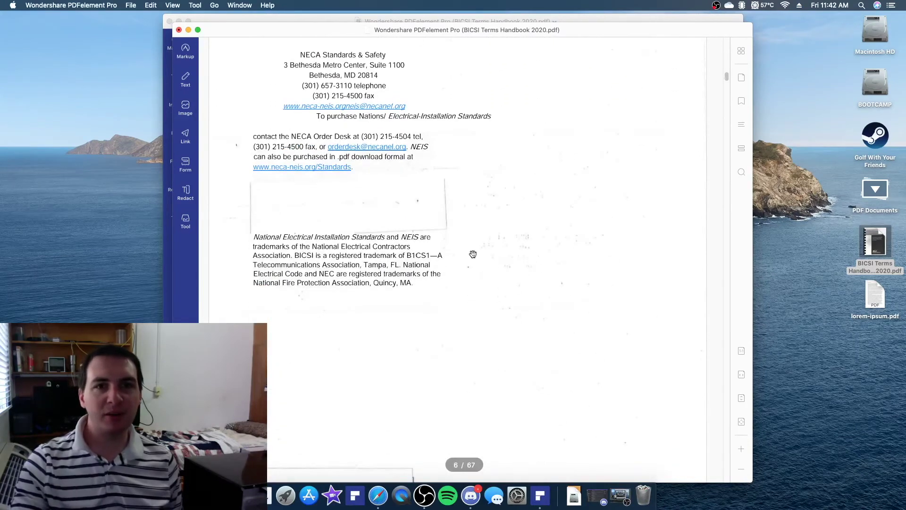
{"action": "scroll", "coordinate": [408, 256], "scroll_direction": "down", "scroll_amount": 5}
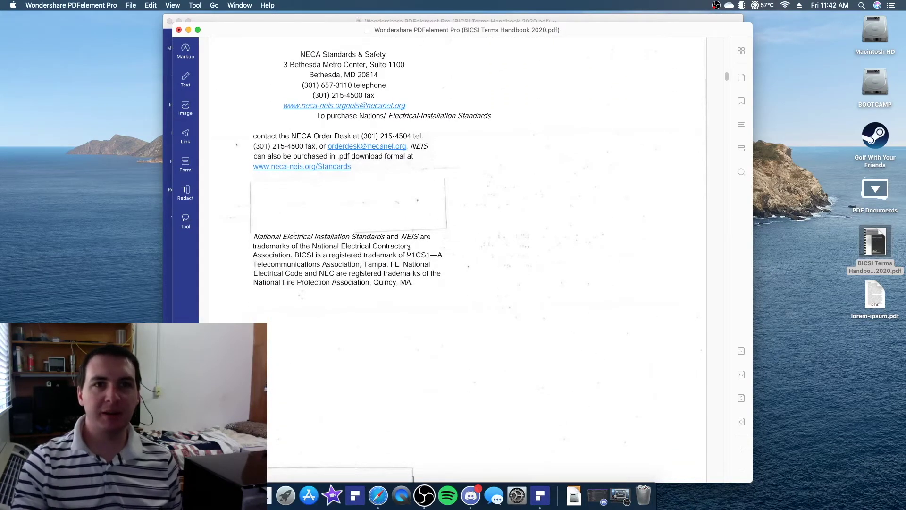
{"action": "scroll", "coordinate": [409, 255], "scroll_direction": "down", "scroll_amount": 15}
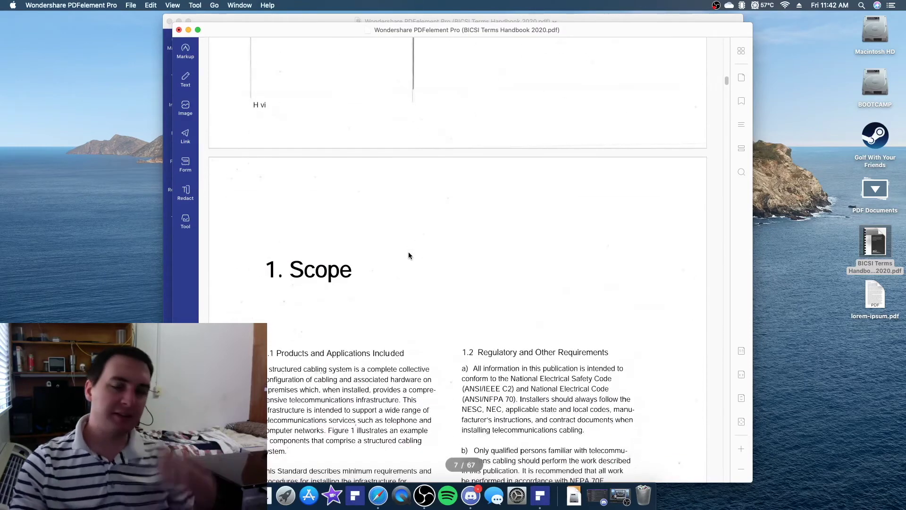
{"action": "scroll", "coordinate": [409, 252], "scroll_direction": "down", "scroll_amount": 14}
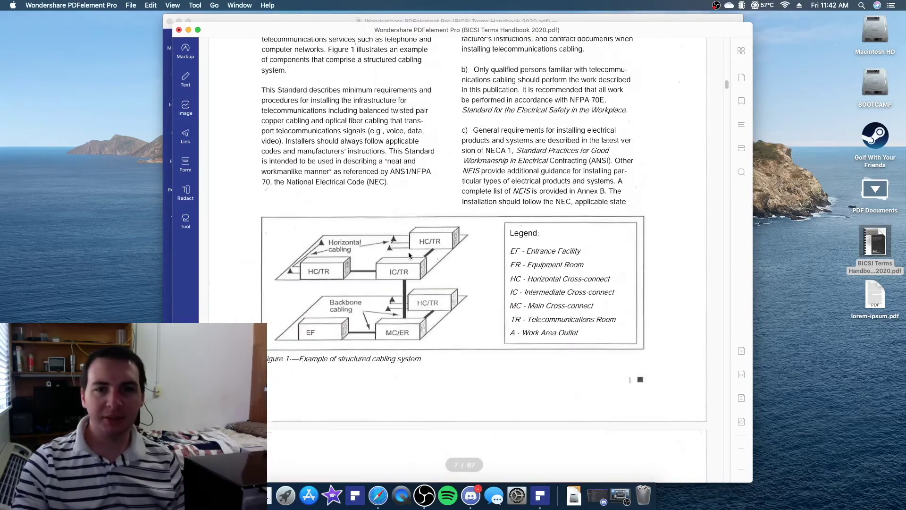
{"action": "scroll", "coordinate": [409, 251], "scroll_direction": "down", "scroll_amount": 15}
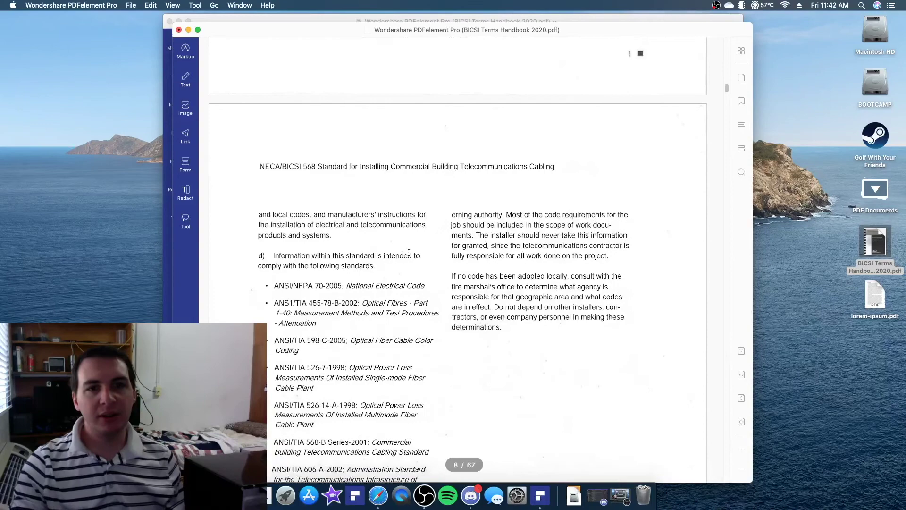
{"action": "scroll", "coordinate": [409, 253], "scroll_direction": "down", "scroll_amount": 15}
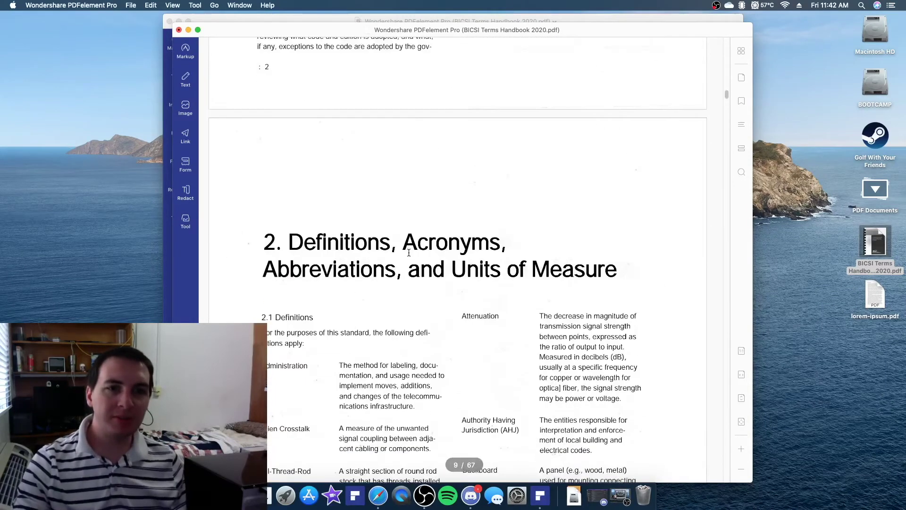
{"action": "scroll", "coordinate": [409, 252], "scroll_direction": "down", "scroll_amount": 13}
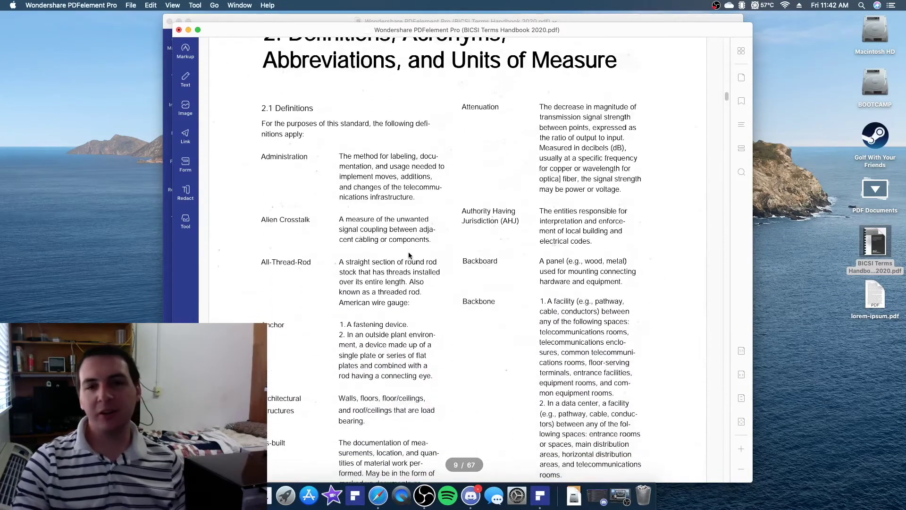
{"action": "scroll", "coordinate": [409, 253], "scroll_direction": "down", "scroll_amount": 11}
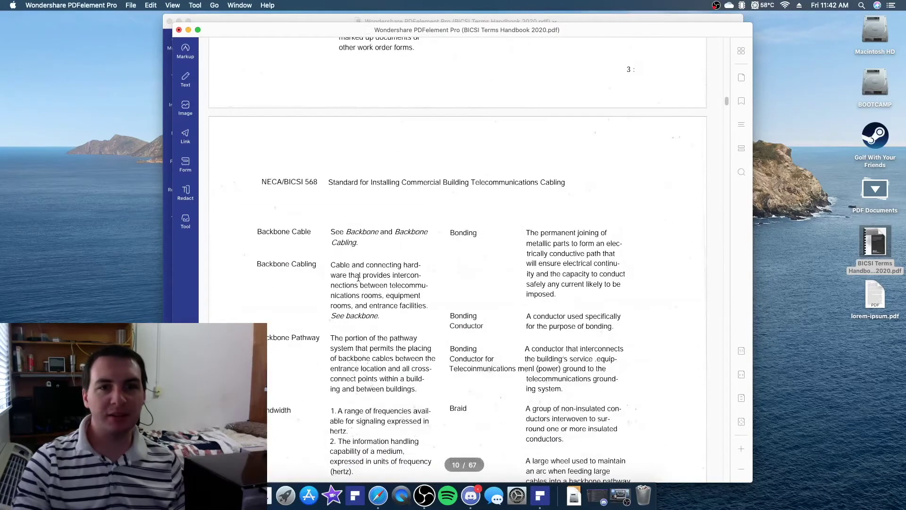
Test-select the Backbone and Bonding definition text, then scroll on to Single-mode Optical Fiber
{"action": "left_click_drag", "start_coordinate": [350, 275], "coordinate": [419, 333]}
{"action": "left_click_drag", "start_coordinate": [436, 402], "coordinate": [609, 285]}
{"action": "left_click", "coordinate": [610, 285]}
{"action": "scroll", "coordinate": [251, 149], "scroll_direction": "down", "scroll_amount": 16}
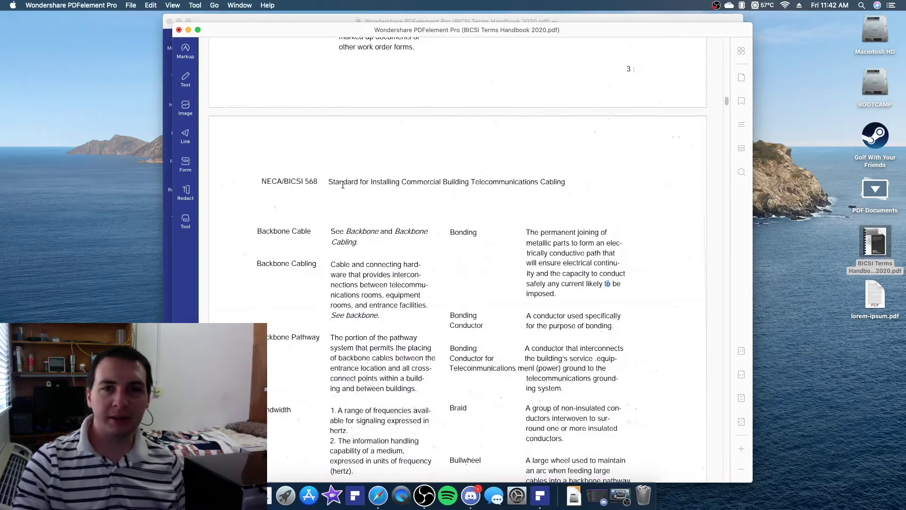
{"action": "scroll", "coordinate": [469, 185], "scroll_direction": "down", "scroll_amount": 20}
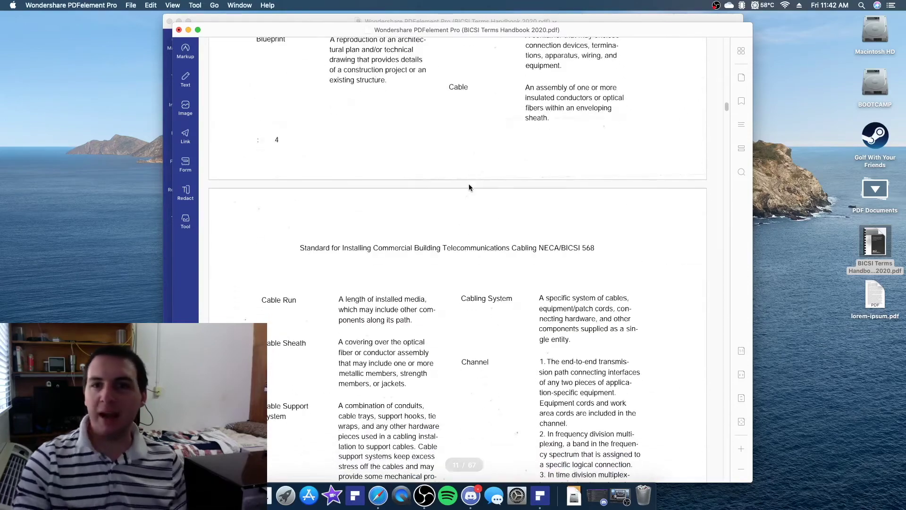
{"action": "scroll", "coordinate": [475, 184], "scroll_direction": "down", "scroll_amount": 20}
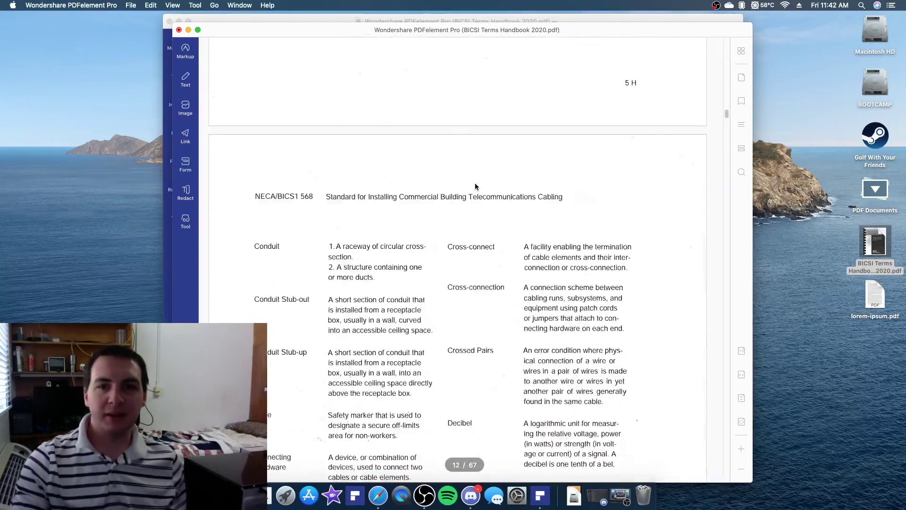
{"action": "scroll", "coordinate": [475, 185], "scroll_direction": "down", "scroll_amount": 20}
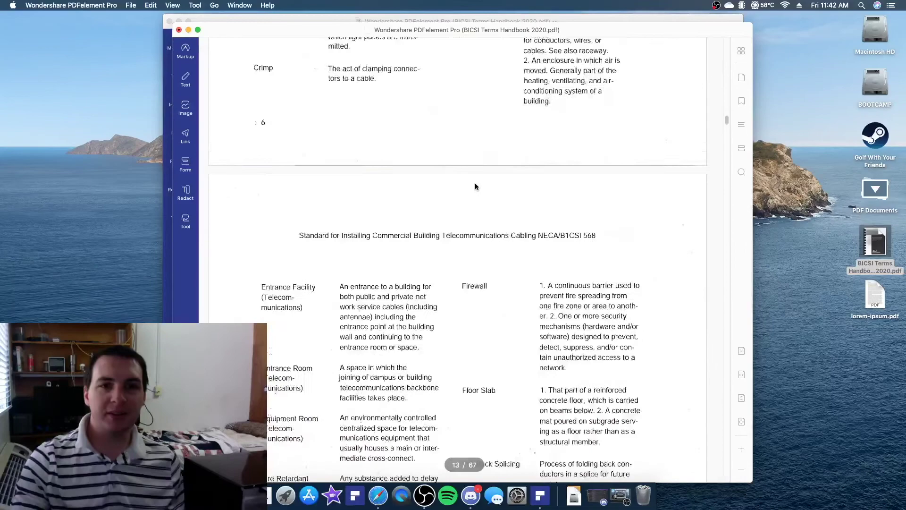
{"action": "scroll", "coordinate": [475, 186], "scroll_direction": "down", "scroll_amount": 20}
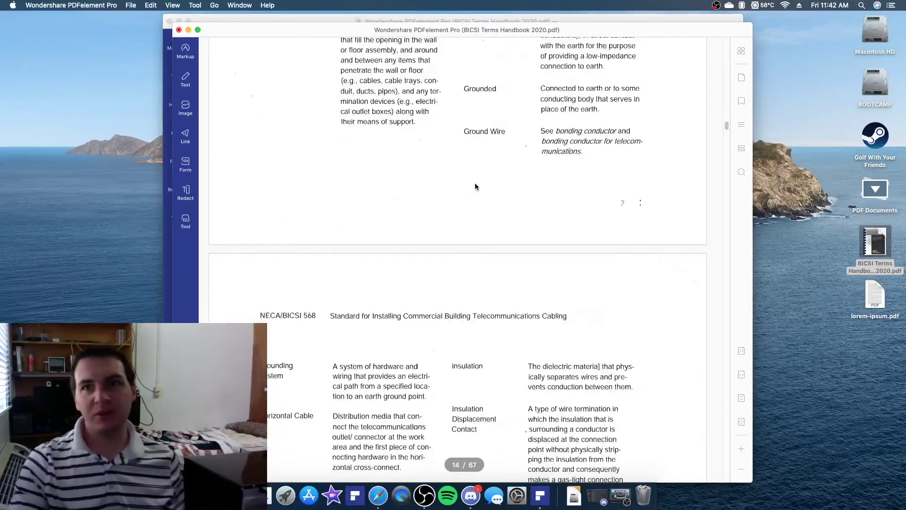
{"action": "scroll", "coordinate": [474, 186], "scroll_direction": "down", "scroll_amount": 20}
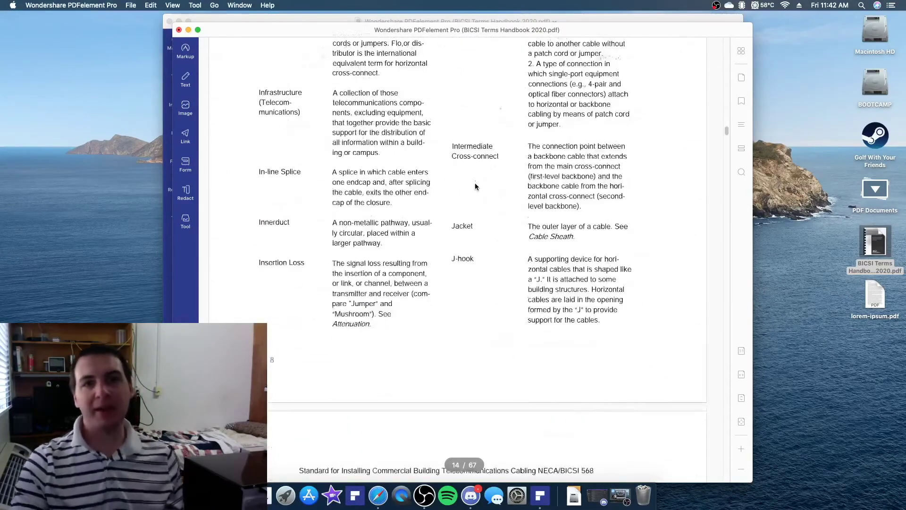
{"action": "scroll", "coordinate": [475, 184], "scroll_direction": "down", "scroll_amount": 6}
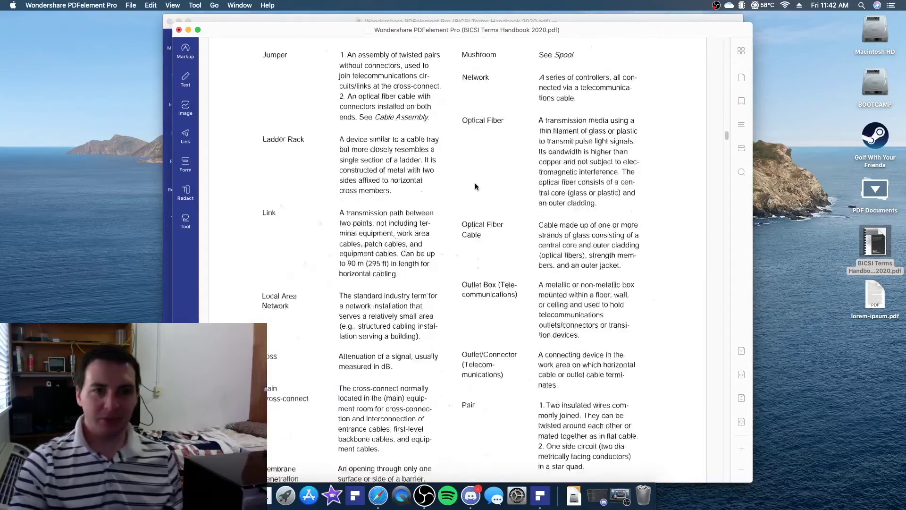
{"action": "scroll", "coordinate": [475, 186], "scroll_direction": "down", "scroll_amount": 17}
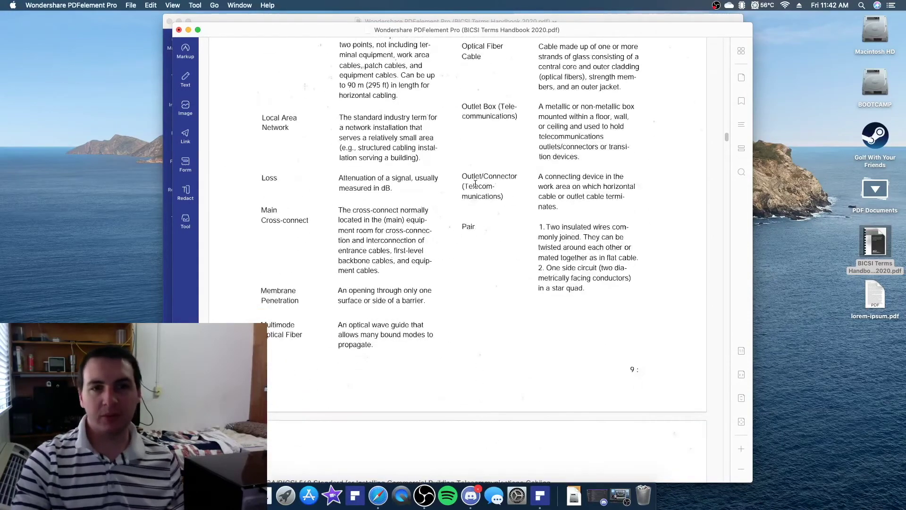
{"action": "scroll", "coordinate": [471, 182], "scroll_direction": "down", "scroll_amount": 12}
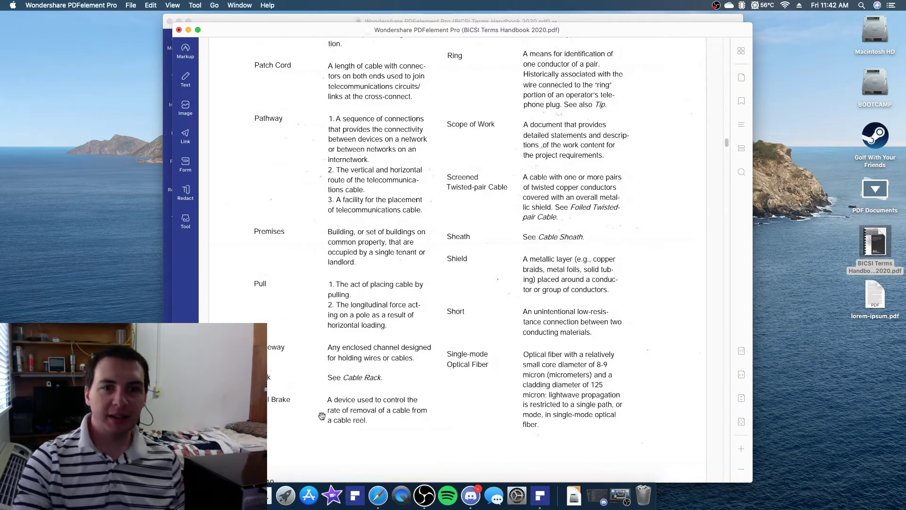
Search the handbook for 'plenum' and then for 'short'
{"action": "left_click", "coordinate": [741, 178]}
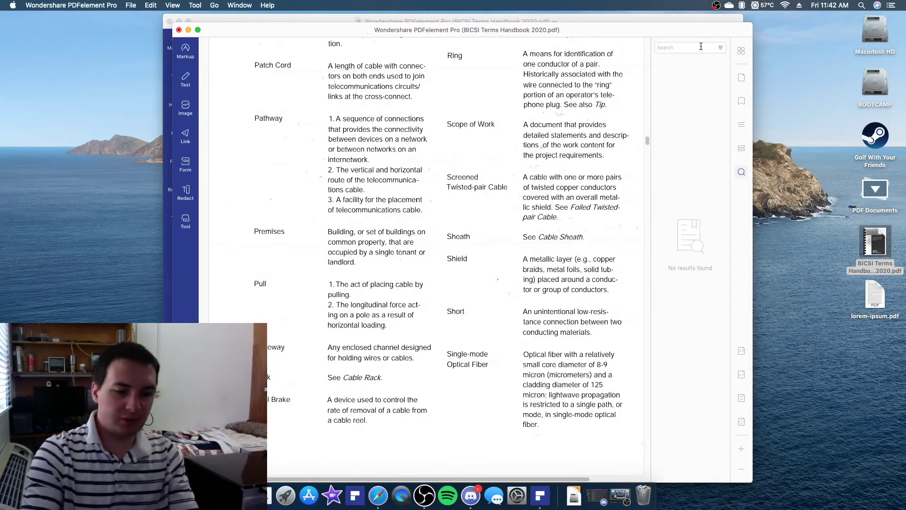
{"action": "type", "text": "plenum"}
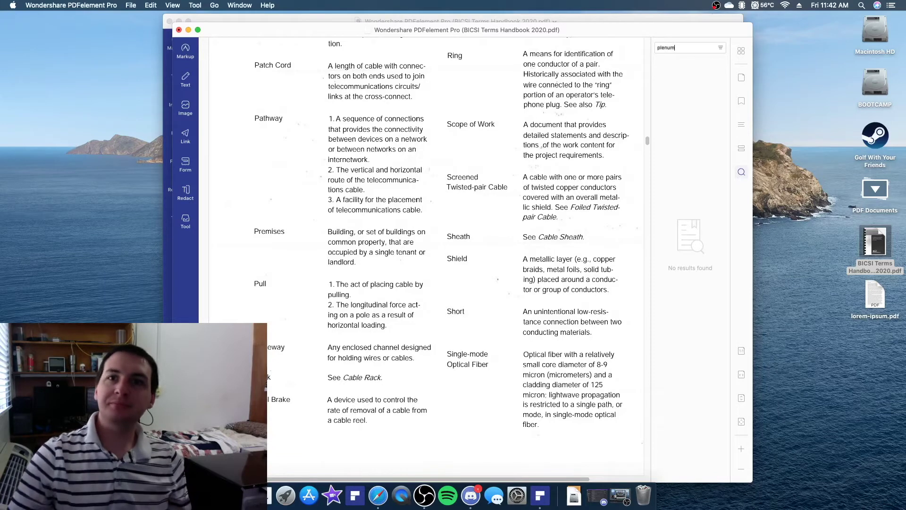
{"action": "key", "text": "Return"}
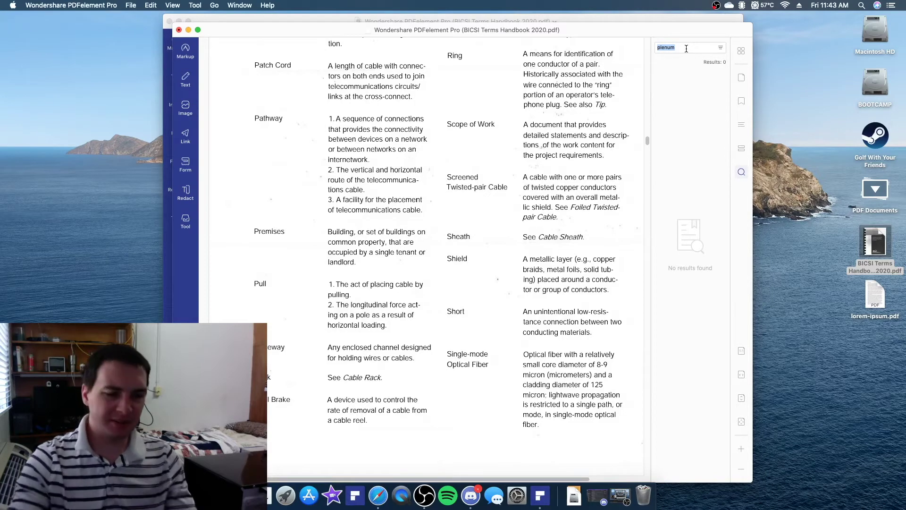
{"action": "type", "text": "short"}
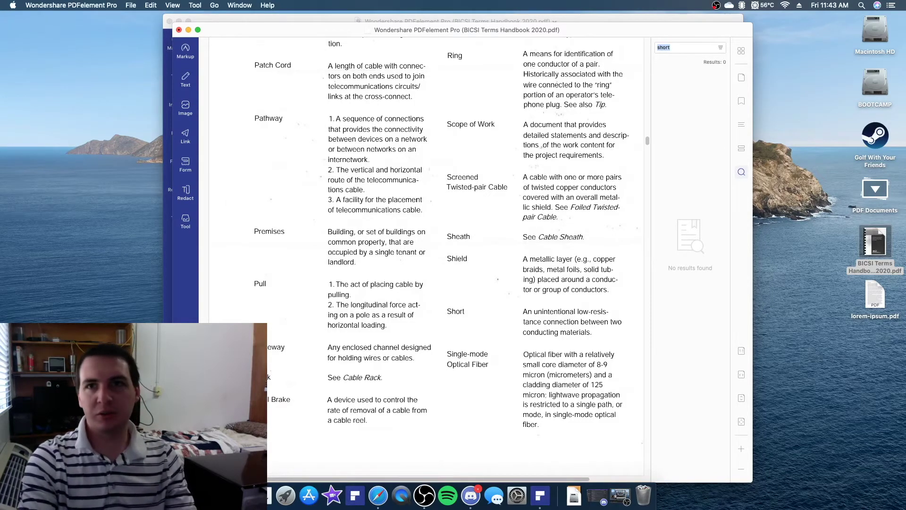
{"action": "key", "text": "Return"}
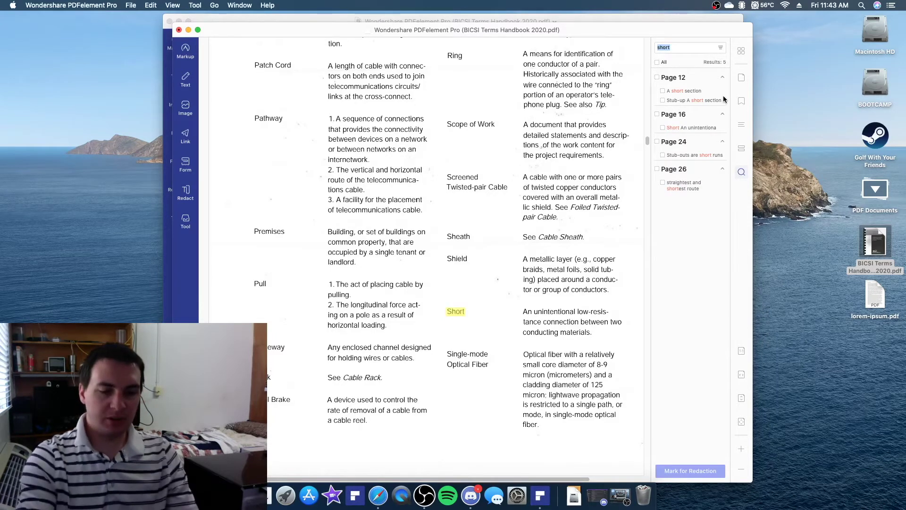
Search for 'patch cord' and scroll through its 8 matches on pages 11 to 17
{"action": "type", "text": "patch"}
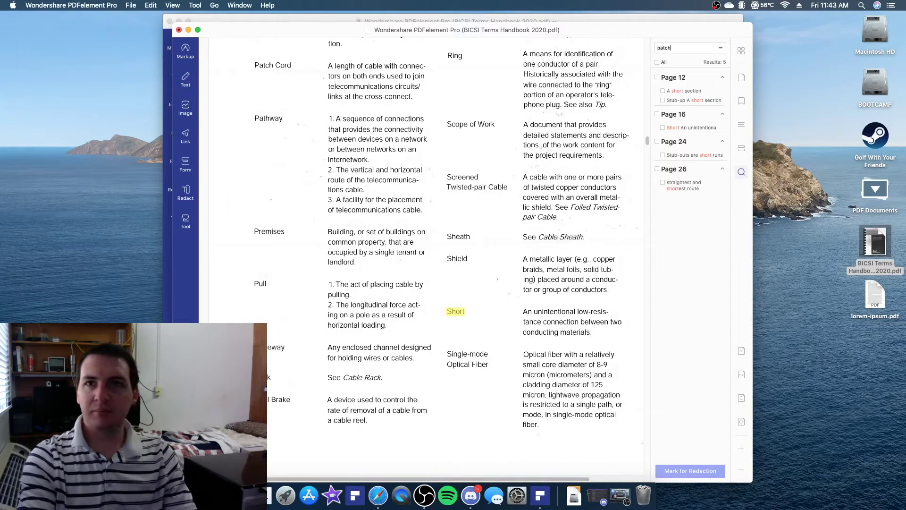
{"action": "type", "text": " cord"}
{"action": "key", "text": "Return"}
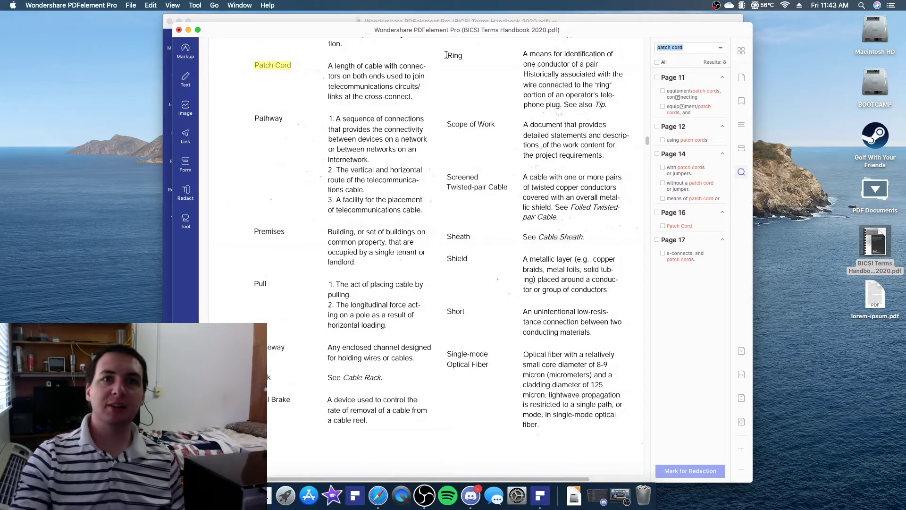
{"action": "scroll", "coordinate": [242, 286], "scroll_direction": "down", "scroll_amount": 6}
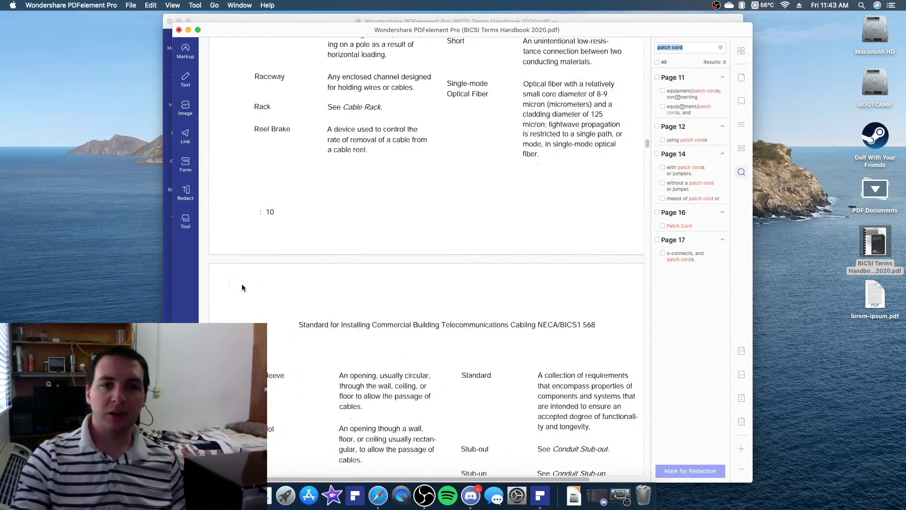
{"action": "scroll", "coordinate": [242, 287], "scroll_direction": "down", "scroll_amount": 1}
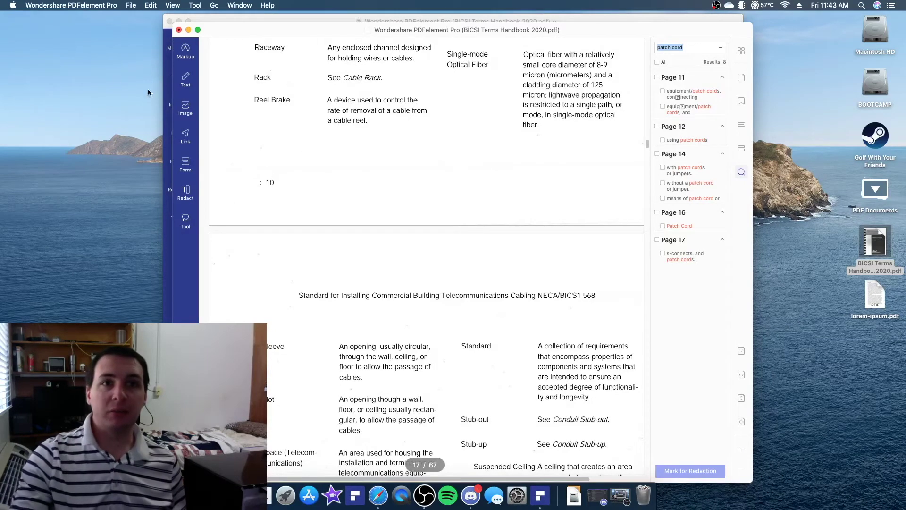
Close the handbook document, saving its changes
{"action": "left_click", "coordinate": [179, 30]}
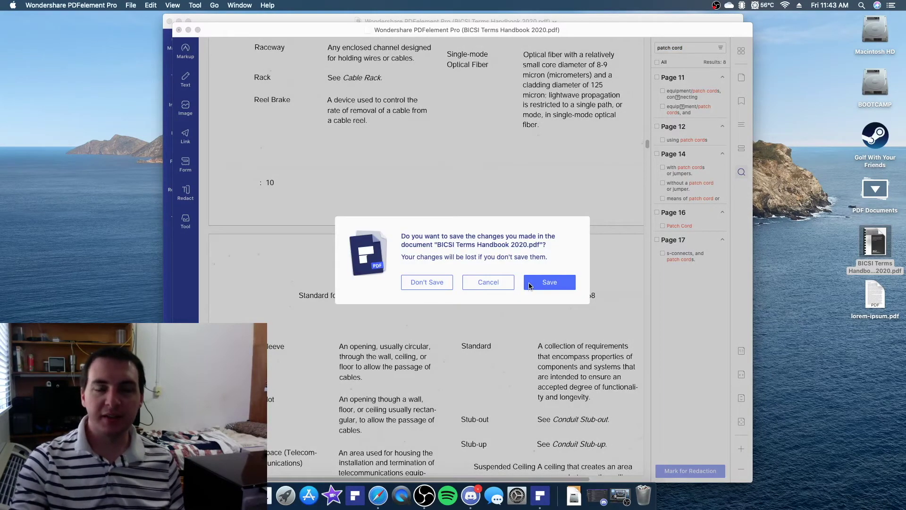
{"action": "left_click", "coordinate": [530, 285]}
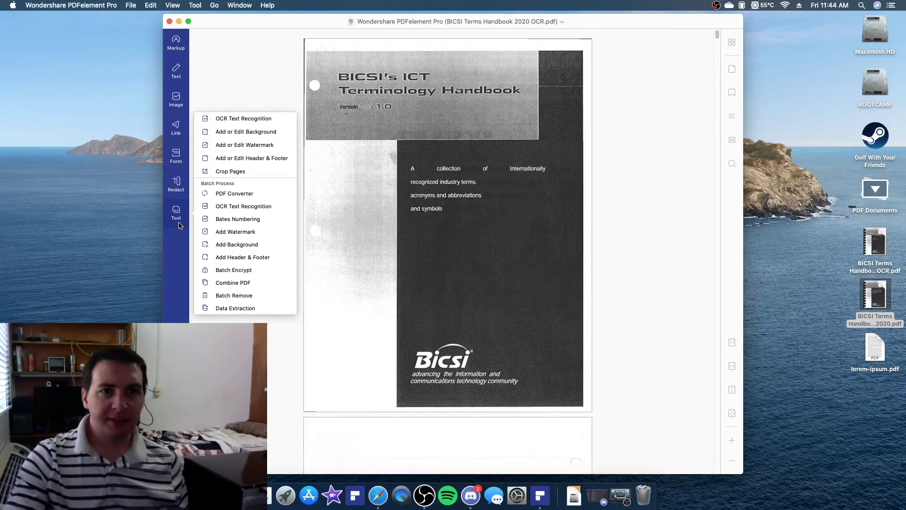
Create and save a text watermark template reading 'SAMPLE' in the batch Add Watermark tool
{"action": "left_click", "coordinate": [242, 232]}
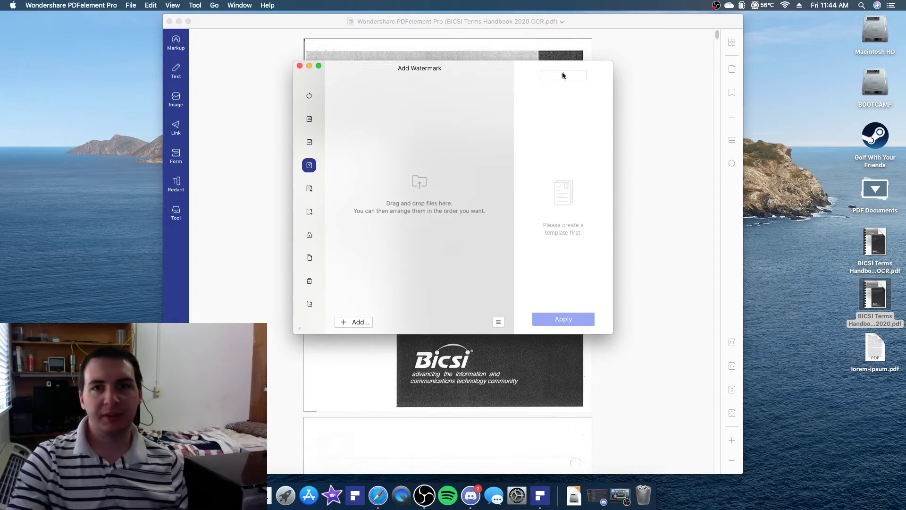
{"action": "left_click", "coordinate": [564, 75]}
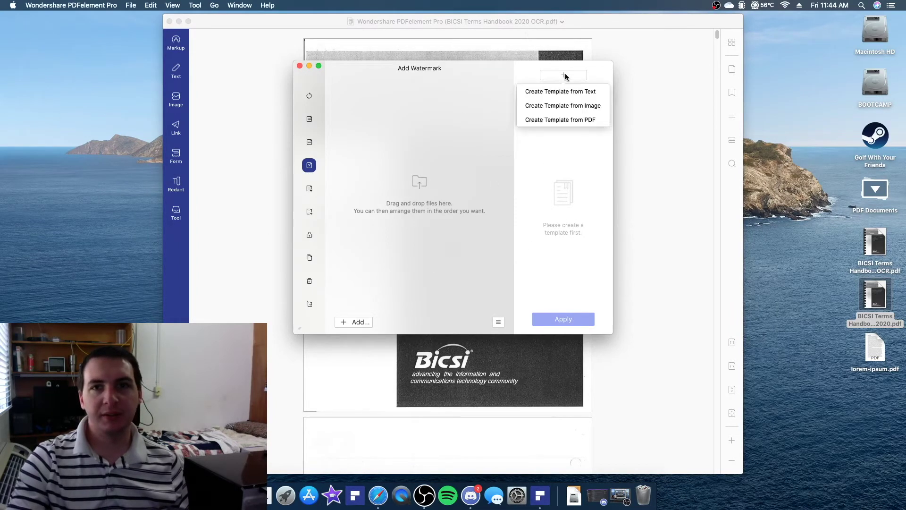
{"action": "left_click", "coordinate": [582, 92]}
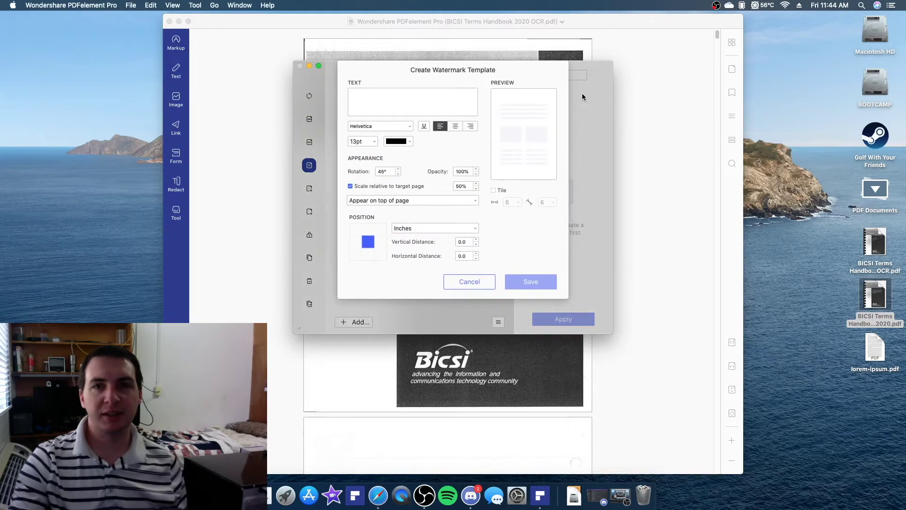
{"action": "type", "text": "SAMPLE"}
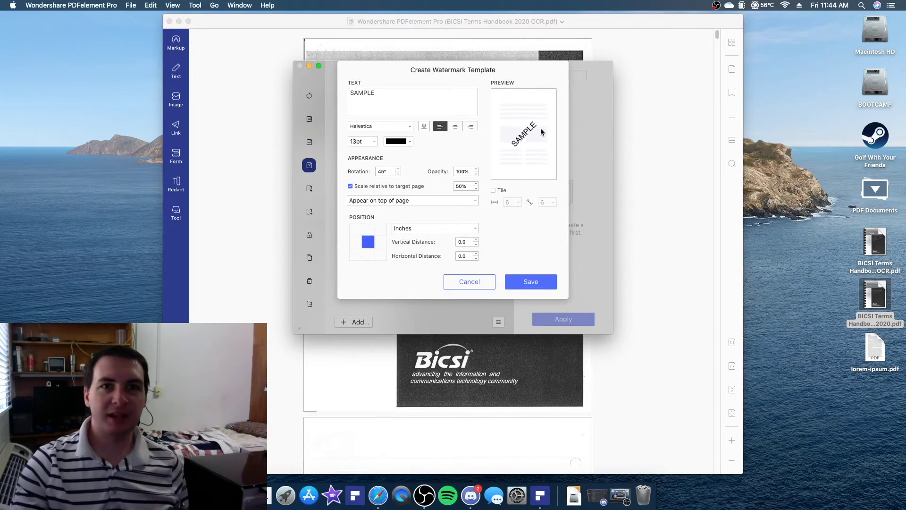
{"action": "left_click", "coordinate": [524, 282]}
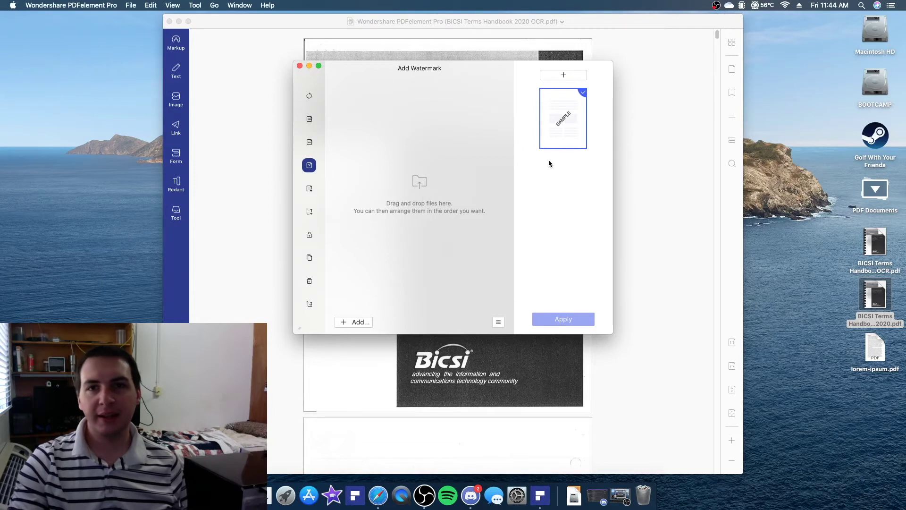
{"action": "left_click", "coordinate": [556, 142]}
Dismiss the template settings and back out of the add-files and new-template menus
{"action": "left_click", "coordinate": [478, 302]}
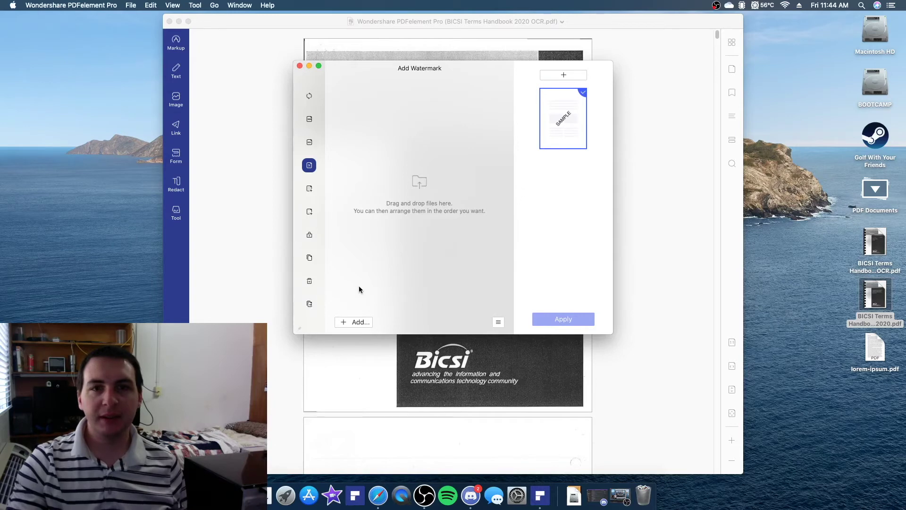
{"action": "left_click", "coordinate": [354, 321]}
{"action": "key", "text": "Escape"}
{"action": "left_click", "coordinate": [563, 75]}
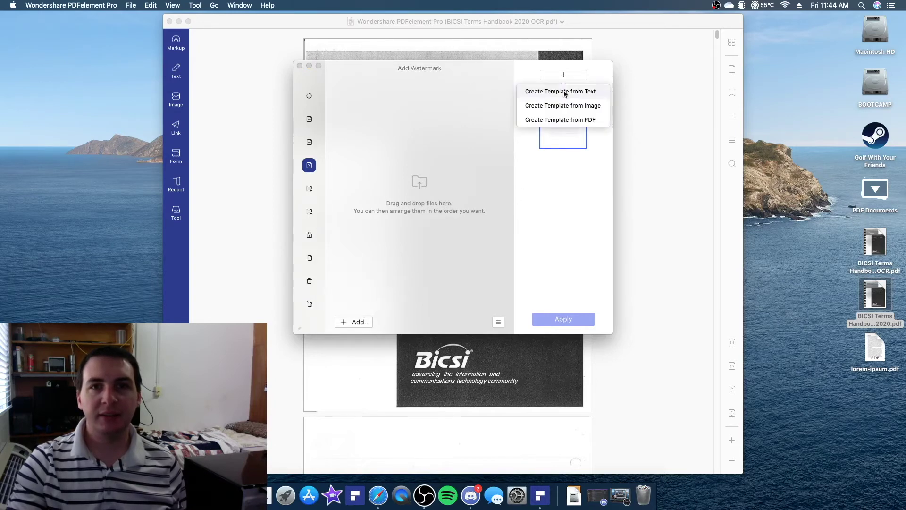
{"action": "left_click", "coordinate": [549, 144]}
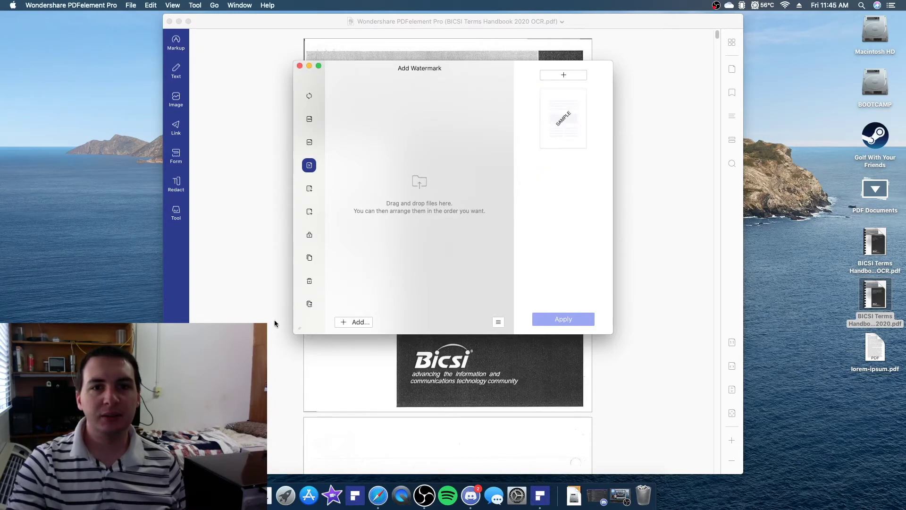
{"action": "left_click", "coordinate": [347, 321]}
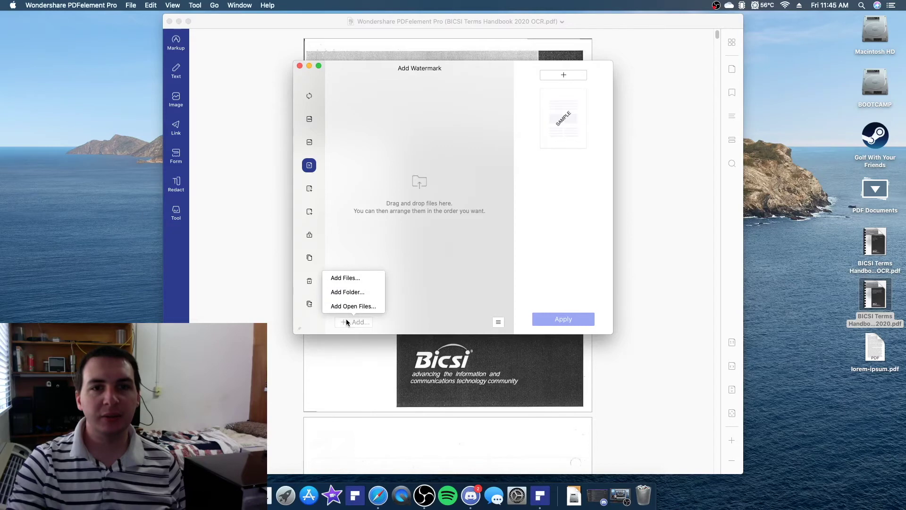
{"action": "left_click", "coordinate": [417, 265]}
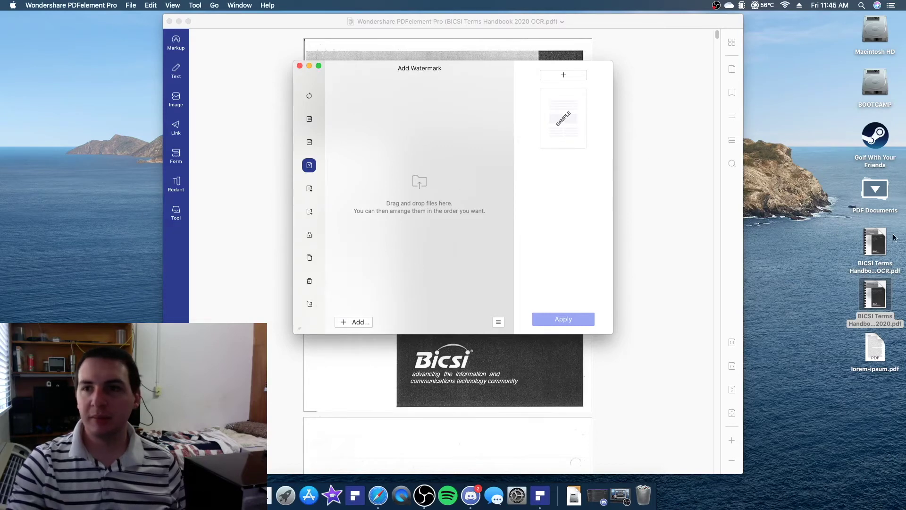
Add the OCR handbook PDF, apply the SAMPLE template, and save the copy to the Desktop
{"action": "left_click_drag", "start_coordinate": [880, 246], "coordinate": [426, 137]}
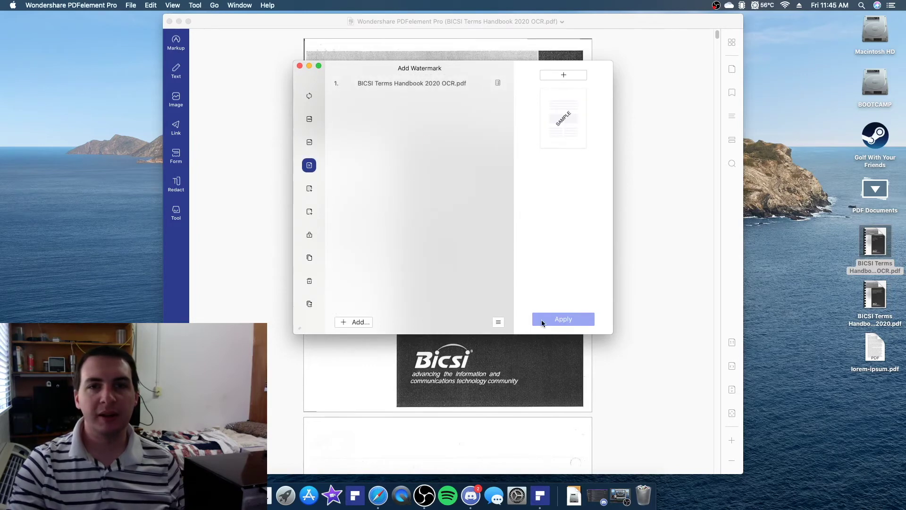
{"action": "left_click", "coordinate": [404, 85]}
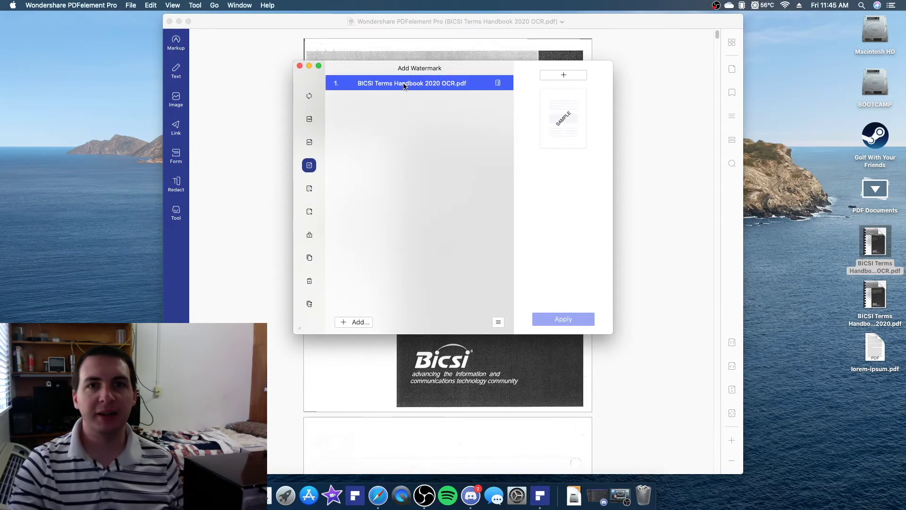
{"action": "left_click", "coordinate": [562, 120]}
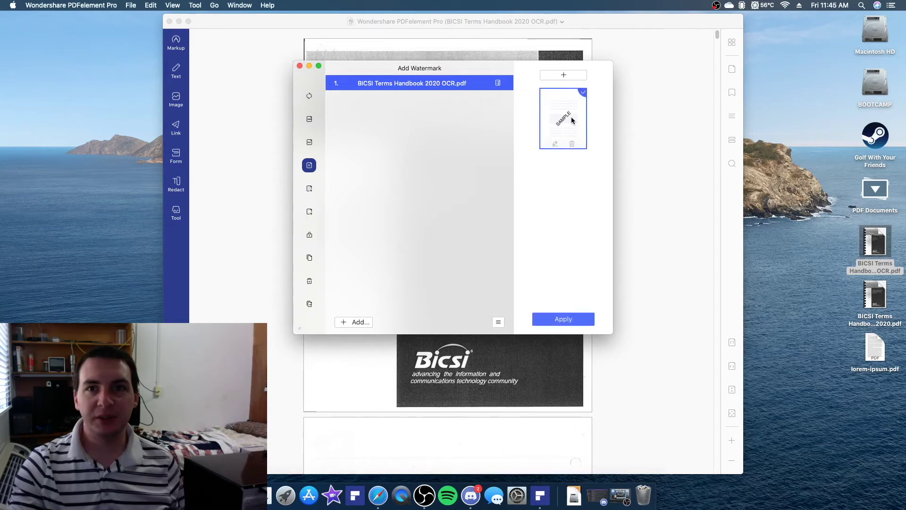
{"action": "left_click", "coordinate": [560, 322]}
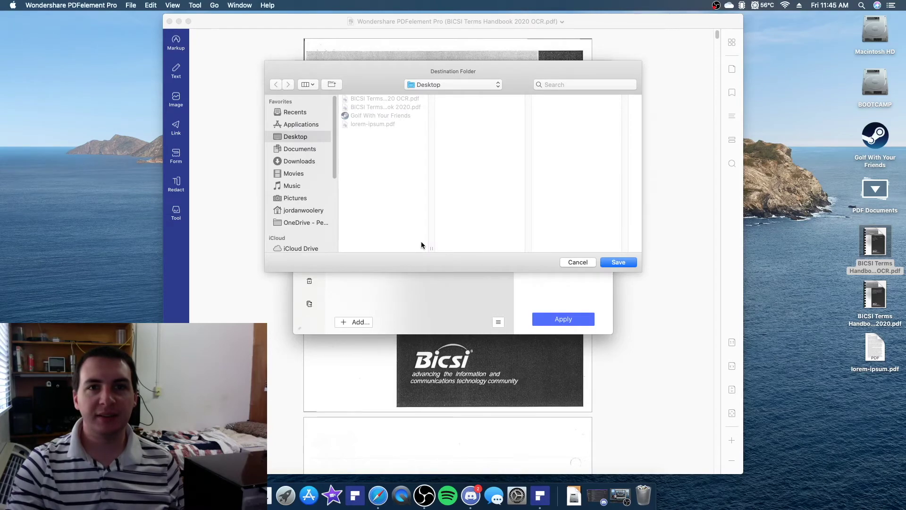
{"action": "left_click", "coordinate": [624, 262]}
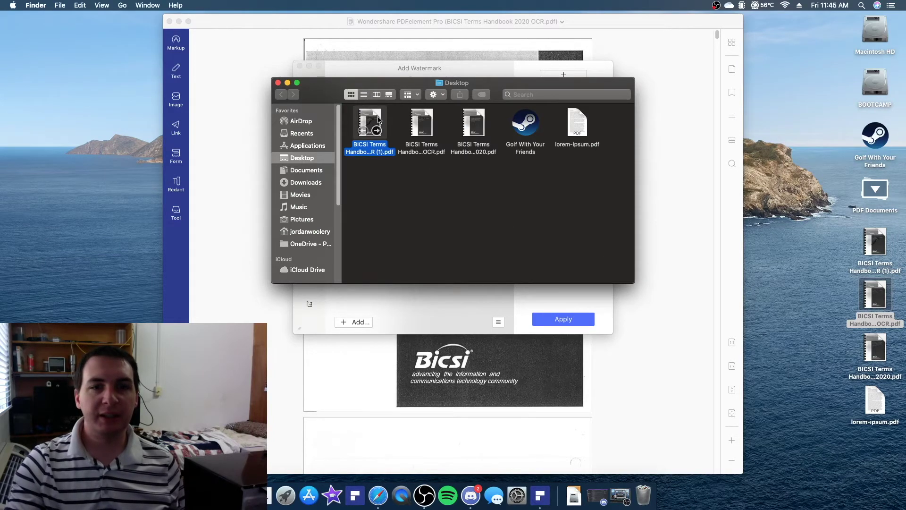
{"action": "left_click_drag", "start_coordinate": [378, 120], "coordinate": [260, 77]}
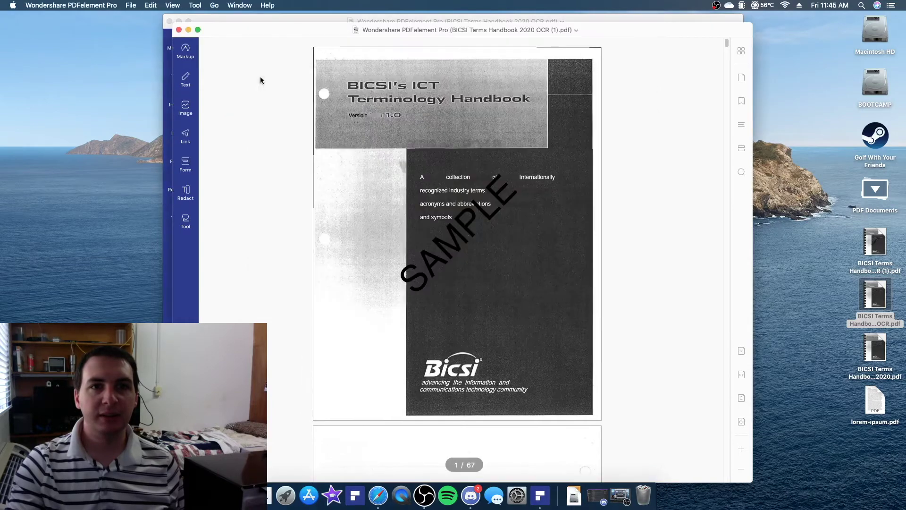
{"action": "scroll", "coordinate": [472, 151], "scroll_direction": "down", "scroll_amount": 10}
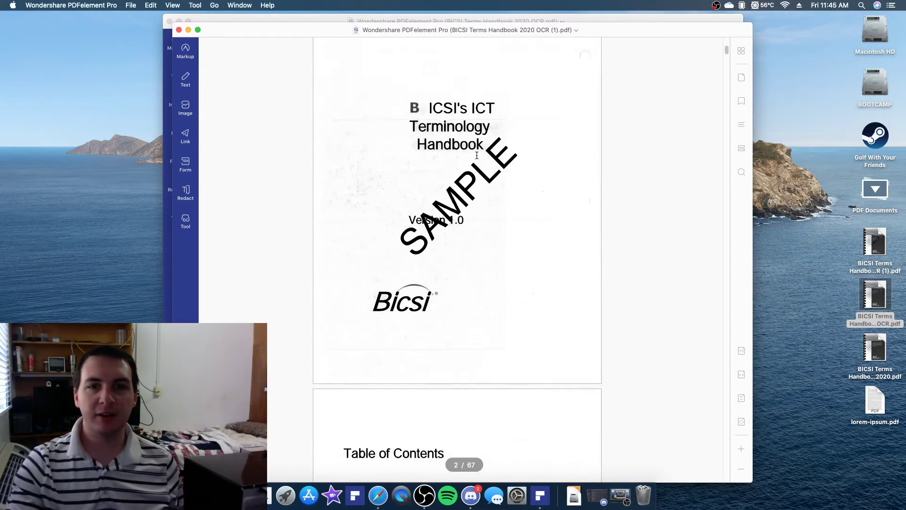
{"action": "scroll", "coordinate": [476, 155], "scroll_direction": "down", "scroll_amount": 15}
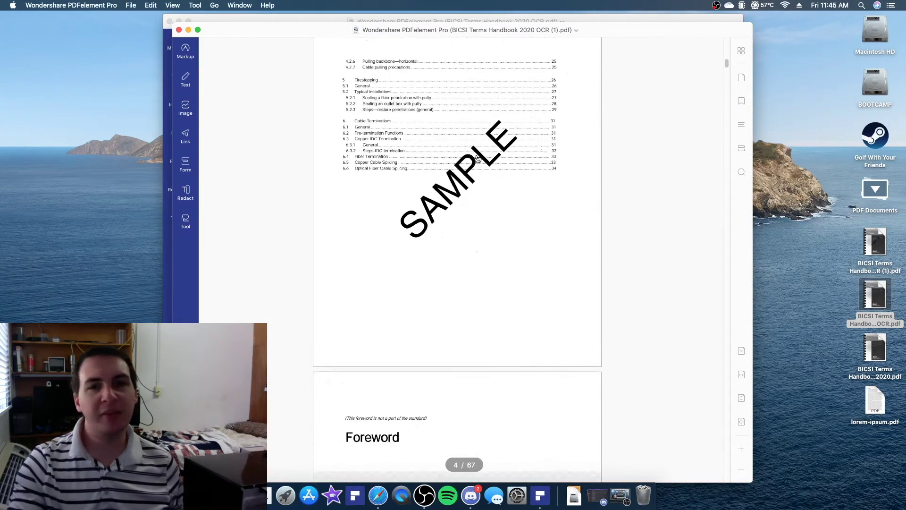
{"action": "scroll", "coordinate": [477, 155], "scroll_direction": "down", "scroll_amount": 15}
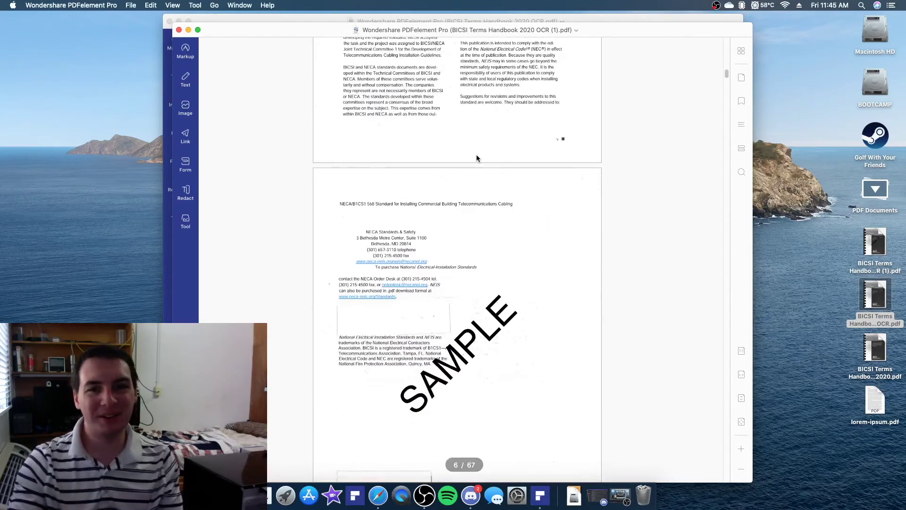
{"action": "scroll", "coordinate": [477, 155], "scroll_direction": "down", "scroll_amount": 15}
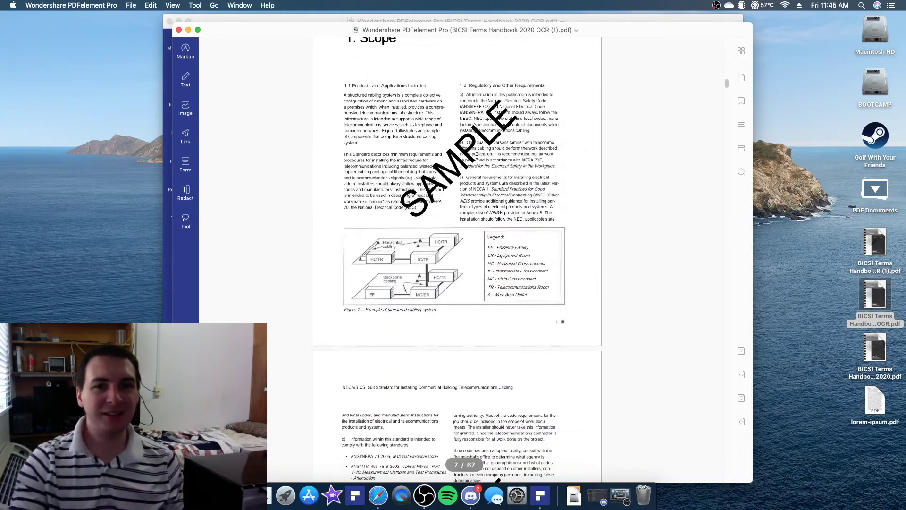
{"action": "scroll", "coordinate": [476, 158], "scroll_direction": "down", "scroll_amount": 12}
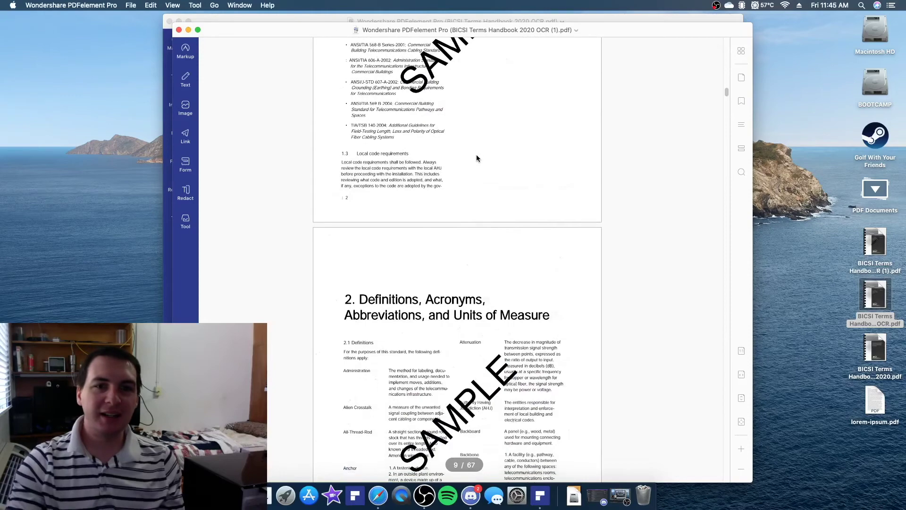
{"action": "scroll", "coordinate": [477, 158], "scroll_direction": "down", "scroll_amount": 15}
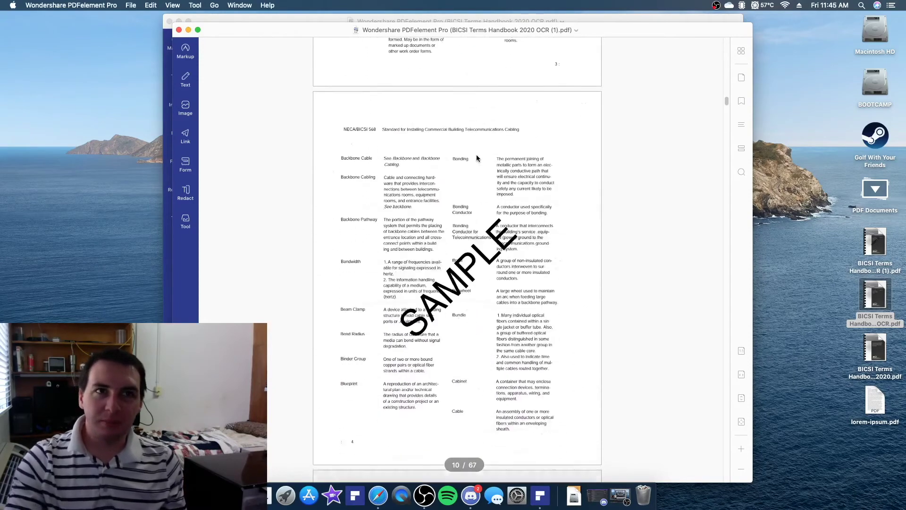
{"action": "scroll", "coordinate": [477, 156], "scroll_direction": "down", "scroll_amount": 15}
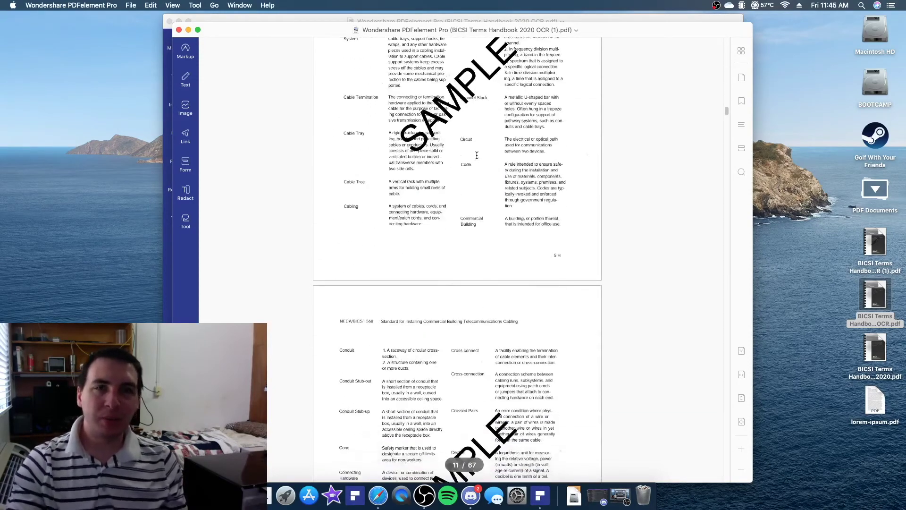
{"action": "scroll", "coordinate": [477, 158], "scroll_direction": "down", "scroll_amount": 12}
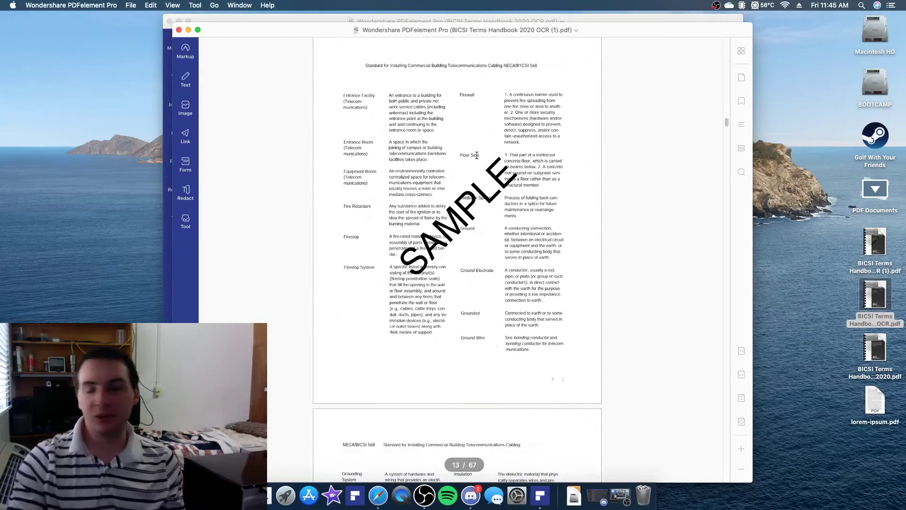
{"action": "scroll", "coordinate": [477, 156], "scroll_direction": "down", "scroll_amount": 15}
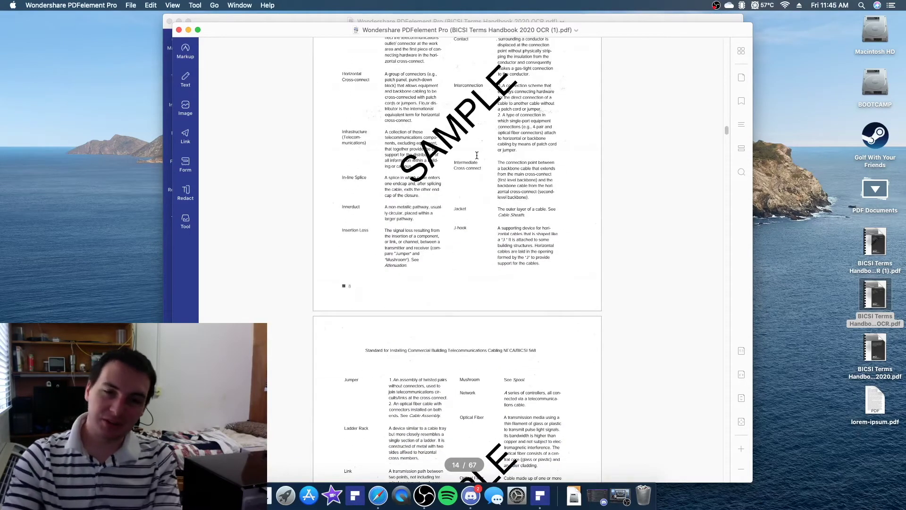
{"action": "scroll", "coordinate": [476, 156], "scroll_direction": "down", "scroll_amount": 10}
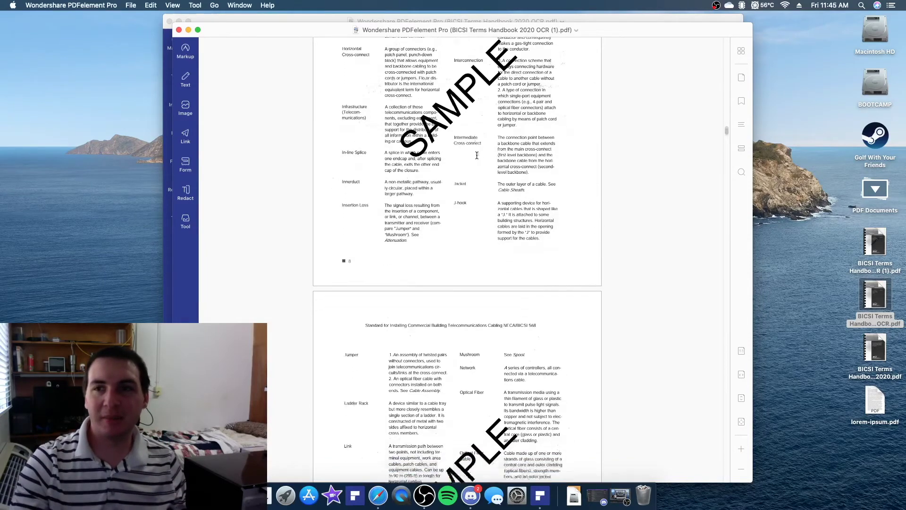
{"action": "scroll", "coordinate": [477, 158], "scroll_direction": "down", "scroll_amount": 9}
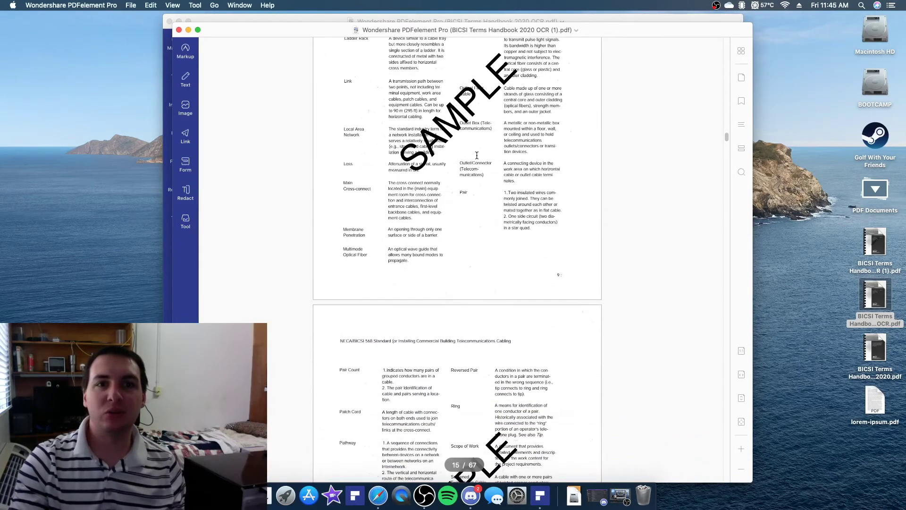
{"action": "scroll", "coordinate": [476, 156], "scroll_direction": "down", "scroll_amount": 20}
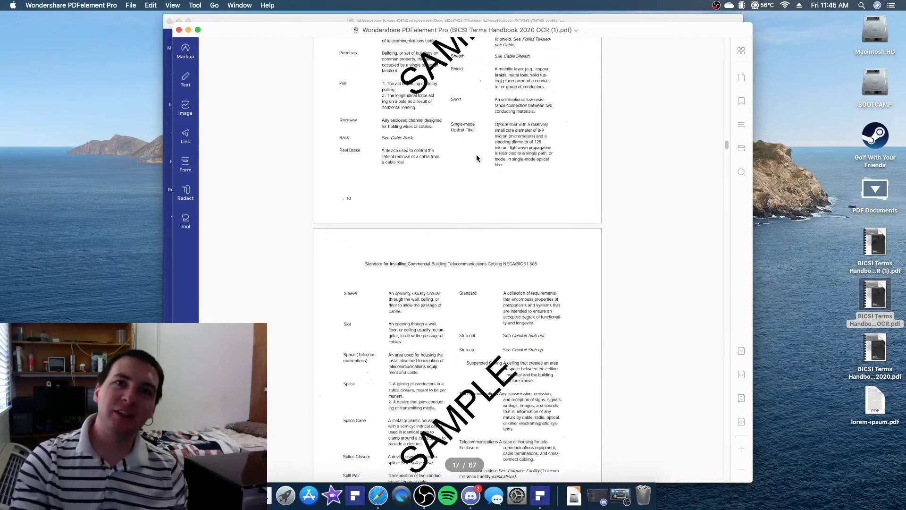
{"action": "scroll", "coordinate": [477, 158], "scroll_direction": "down", "scroll_amount": 20}
{"action": "scroll", "coordinate": [477, 158], "scroll_direction": "down", "scroll_amount": 20}
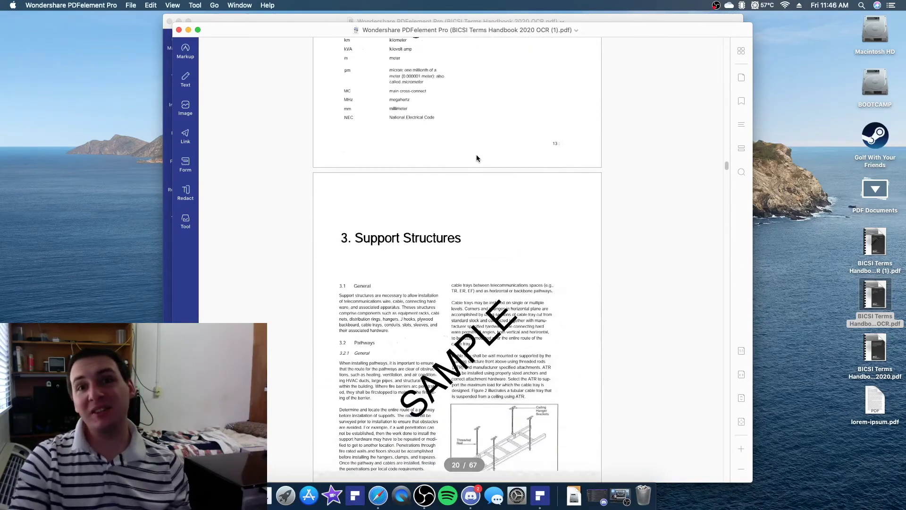
{"action": "scroll", "coordinate": [477, 158], "scroll_direction": "down", "scroll_amount": 20}
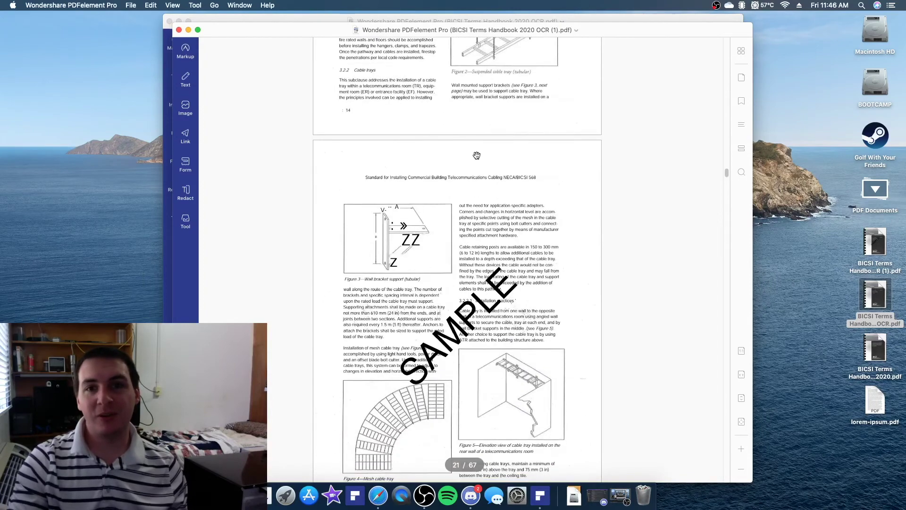
{"action": "scroll", "coordinate": [477, 155], "scroll_direction": "down", "scroll_amount": 5}
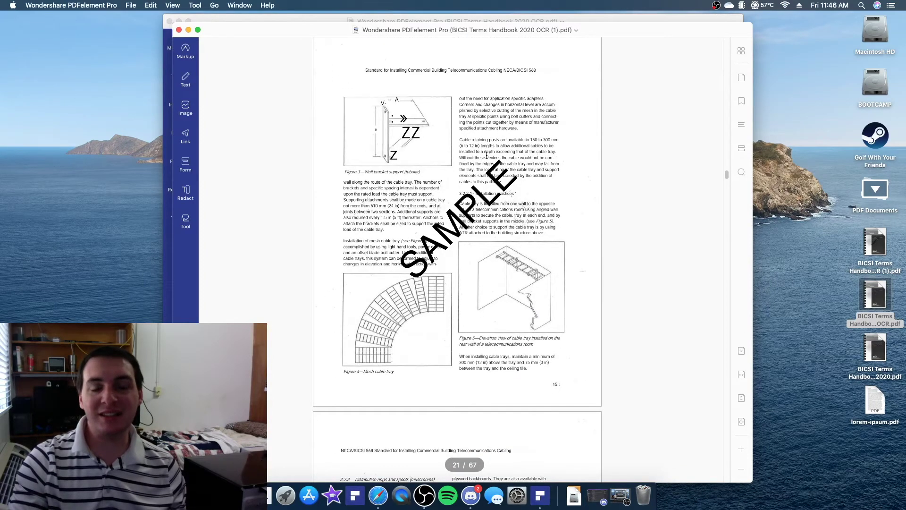
{"action": "scroll", "coordinate": [487, 155], "scroll_direction": "down", "scroll_amount": 20}
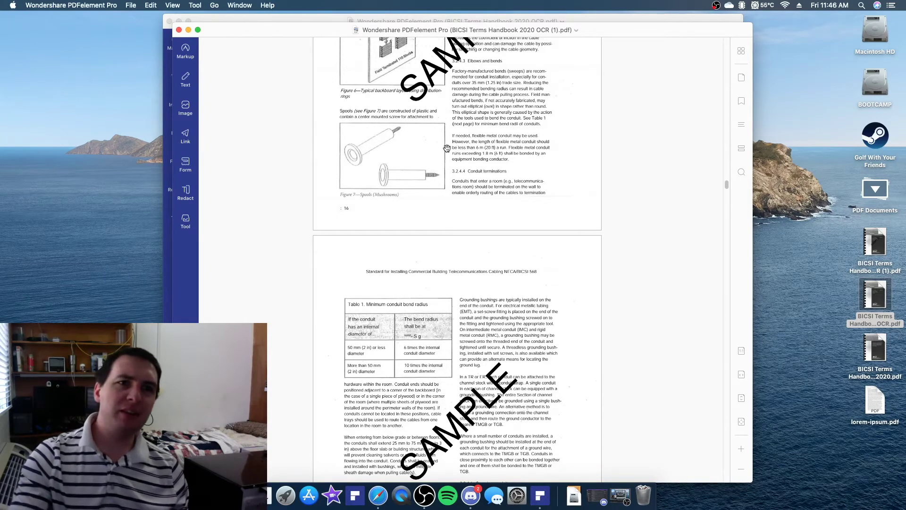
{"action": "scroll", "coordinate": [440, 203], "scroll_direction": "down", "scroll_amount": 5}
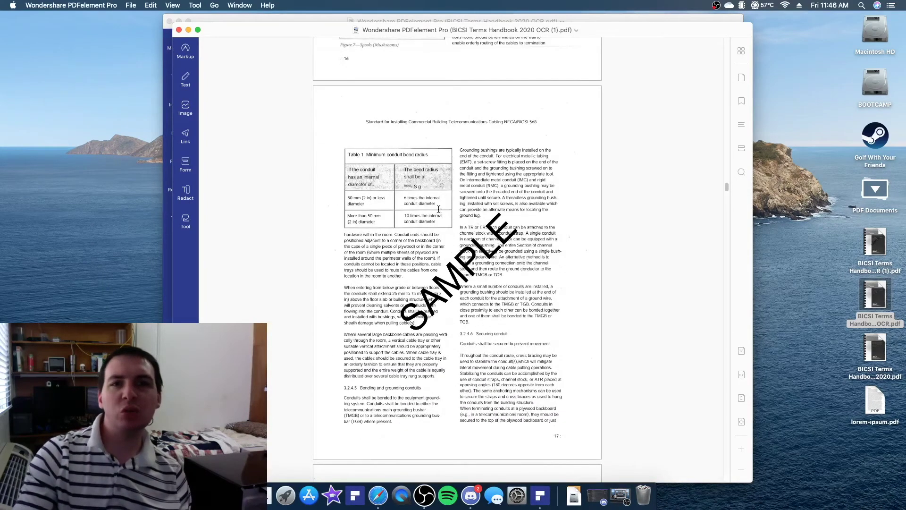
Close the watermarked copy and the leftover watermark window, then scroll the OCR handbook
{"action": "left_click", "coordinate": [179, 30]}
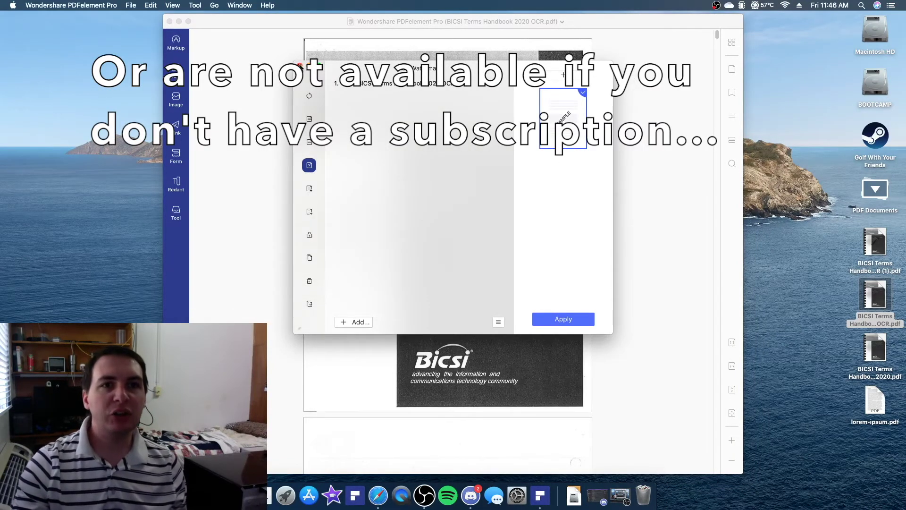
{"action": "left_click", "coordinate": [301, 66]}
{"action": "scroll", "coordinate": [301, 67], "scroll_direction": "down", "scroll_amount": 15}
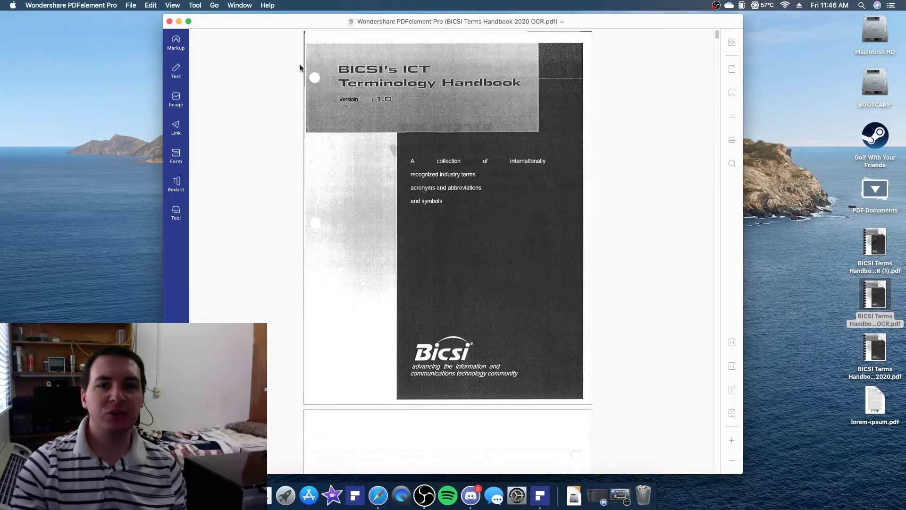
{"action": "scroll", "coordinate": [300, 66], "scroll_direction": "down", "scroll_amount": 3}
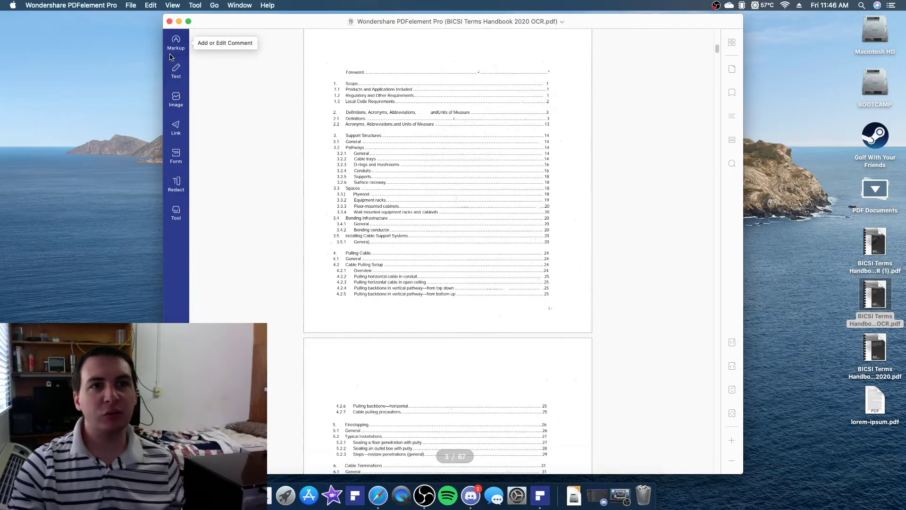
{"action": "mouse_move", "coordinate": [175, 210]}
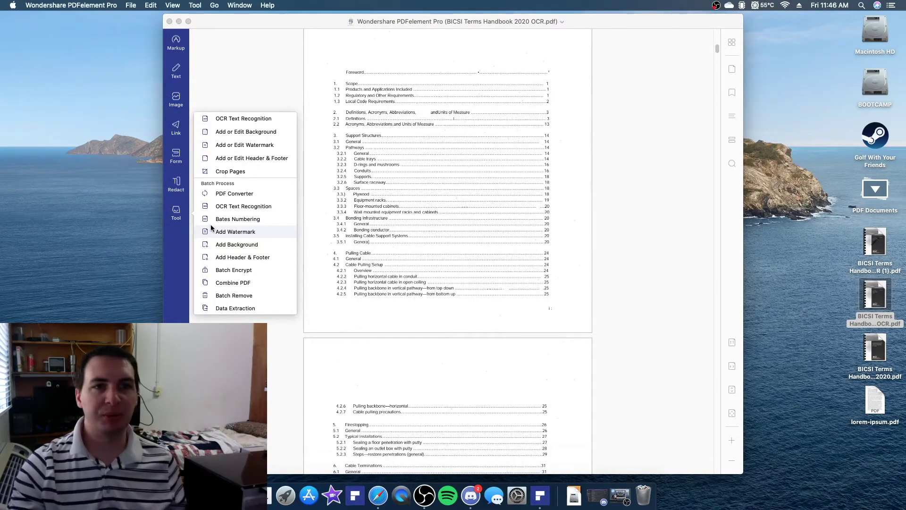
Batch-encrypt the watermarked (1).pdf copy with 128-bit AES and an open password
{"action": "left_click", "coordinate": [245, 270]}
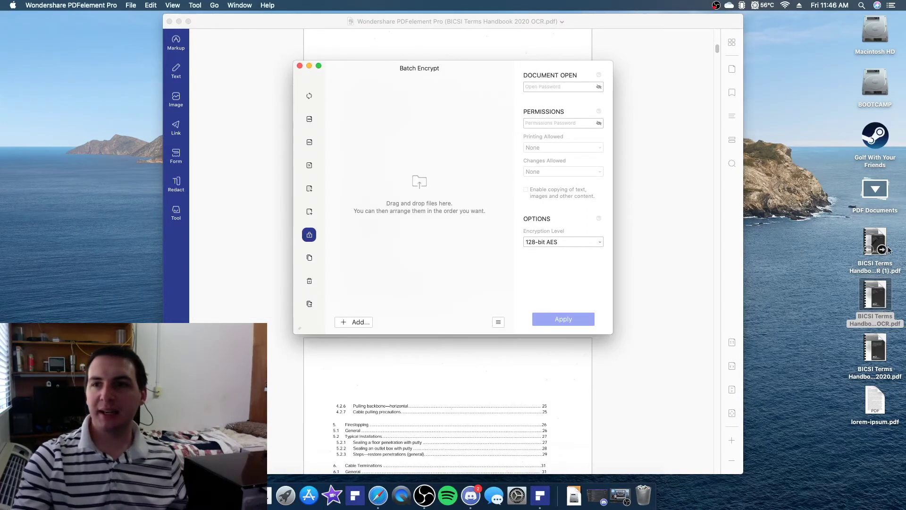
{"action": "left_click_drag", "start_coordinate": [885, 242], "coordinate": [457, 129]}
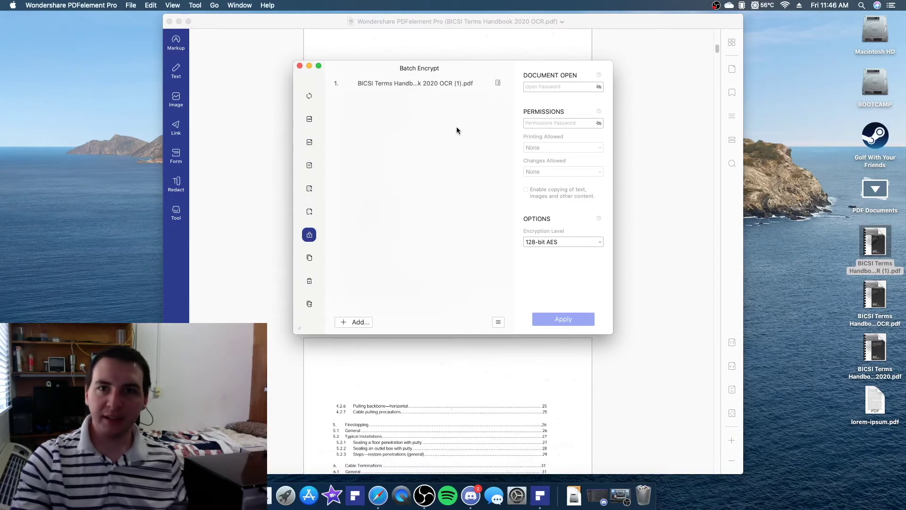
{"action": "left_click", "coordinate": [601, 245]}
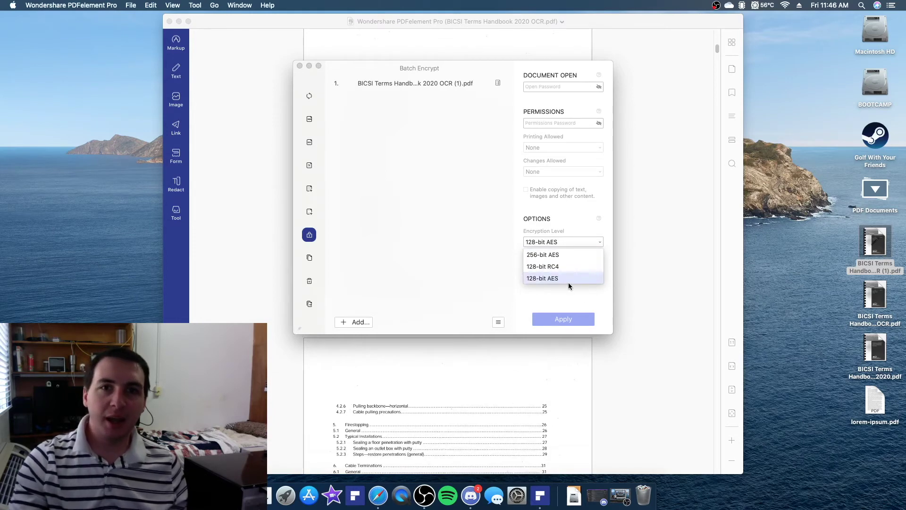
{"action": "left_click", "coordinate": [487, 233]}
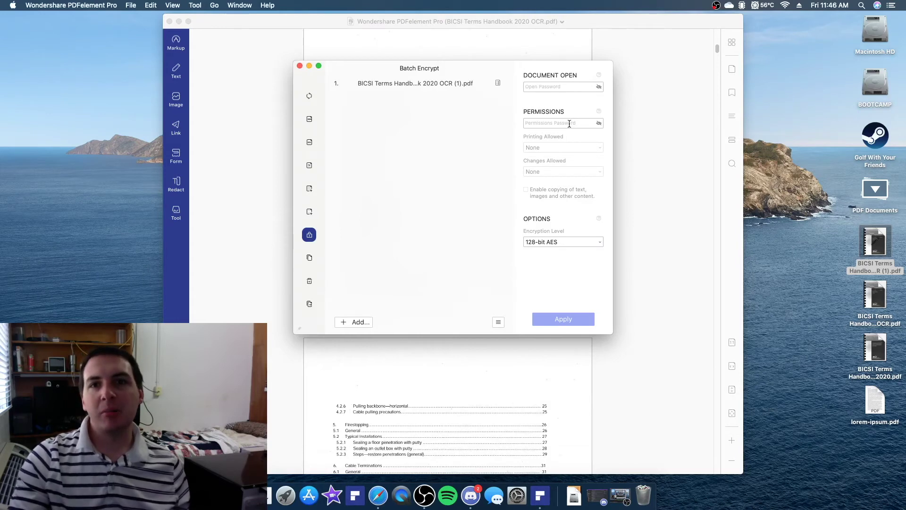
{"action": "left_click", "coordinate": [553, 85]}
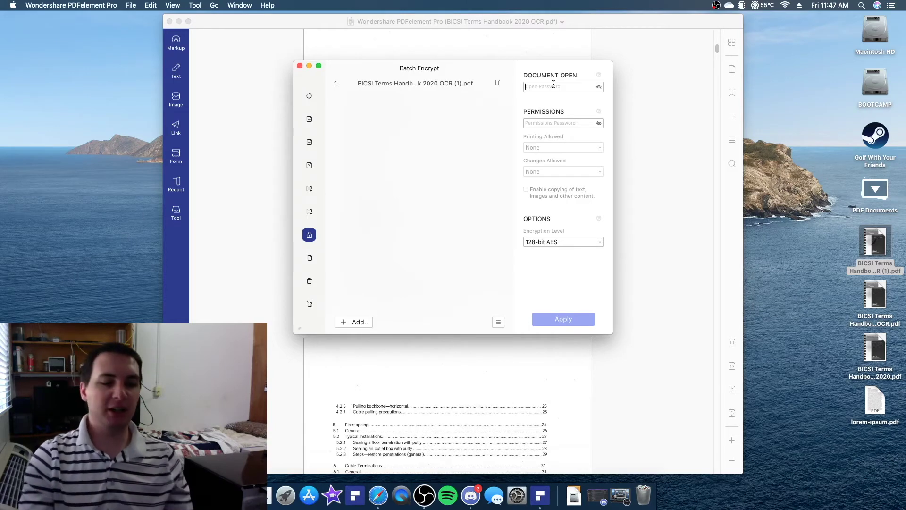
{"action": "type", "text": "123"}
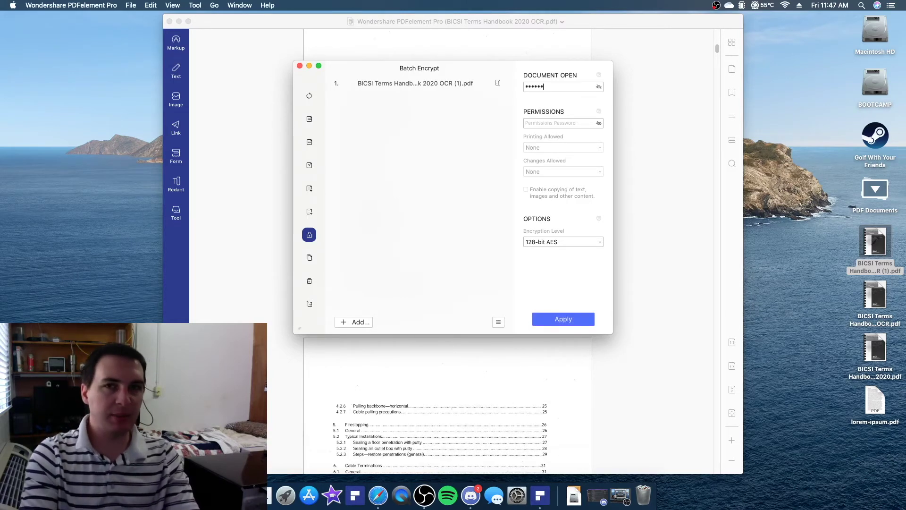
{"action": "left_click", "coordinate": [584, 324]}
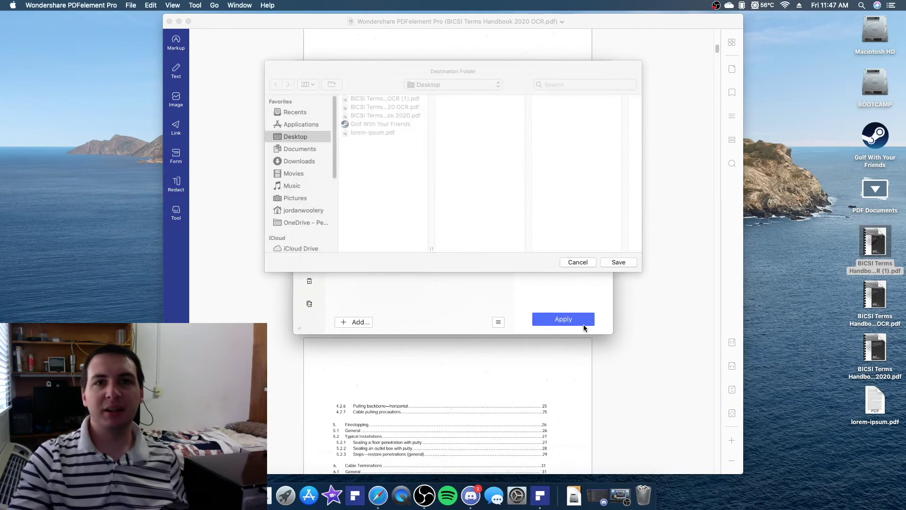
Save the encrypted copy to the Desktop and close the original handbook document
{"action": "left_click", "coordinate": [619, 262]}
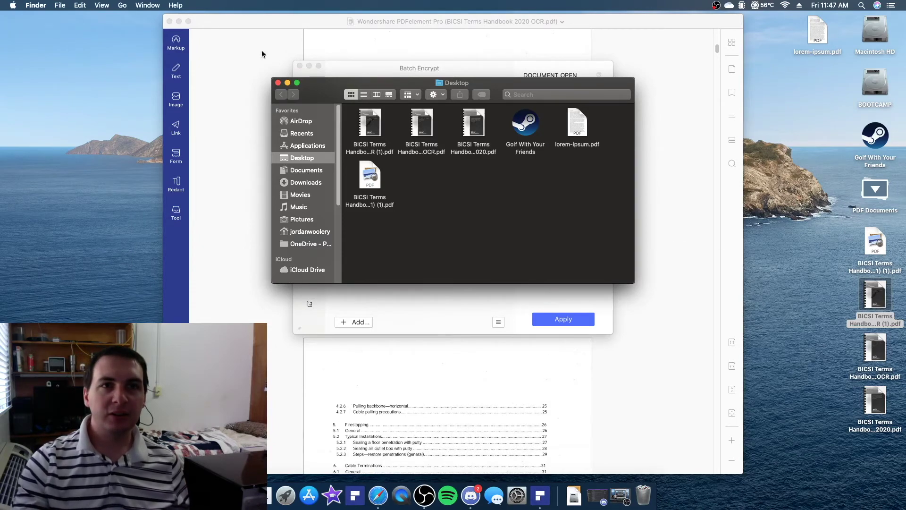
{"action": "left_click", "coordinate": [170, 22]}
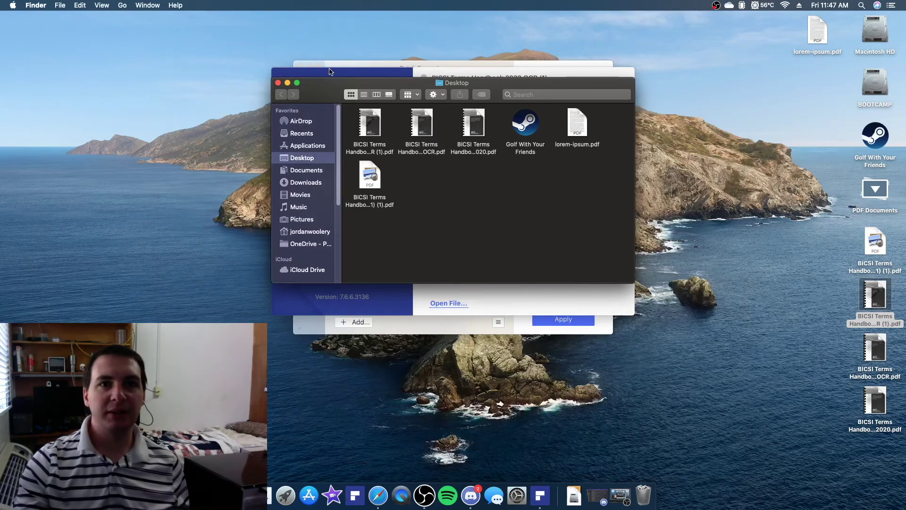
Open the encrypted '(1) (1).pdf' copy in PDFelement and unlock it with its open password
{"action": "left_click_drag", "start_coordinate": [335, 95], "coordinate": [649, 131]}
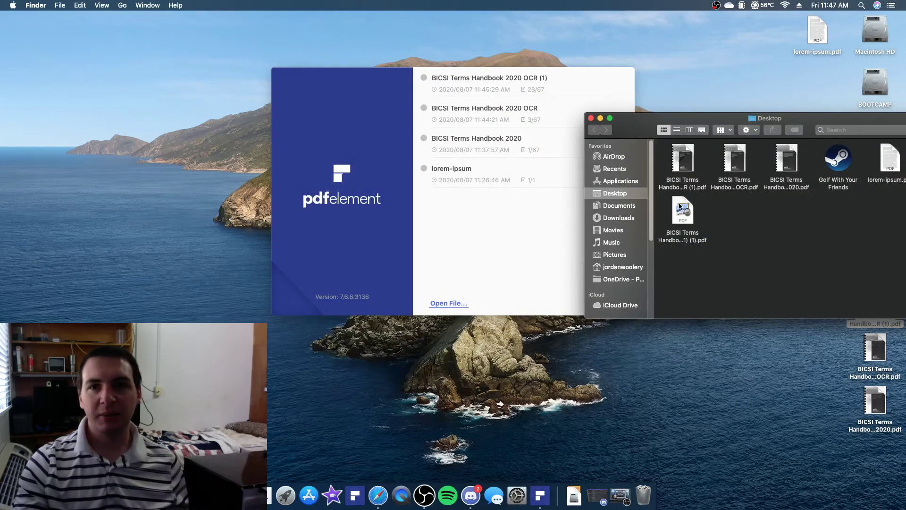
{"action": "left_click_drag", "start_coordinate": [679, 206], "coordinate": [492, 194]}
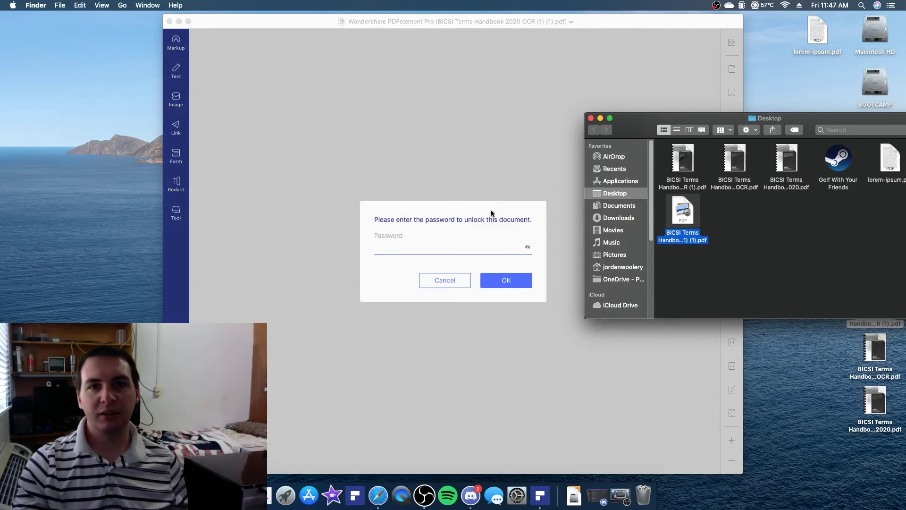
{"action": "left_click", "coordinate": [460, 247]}
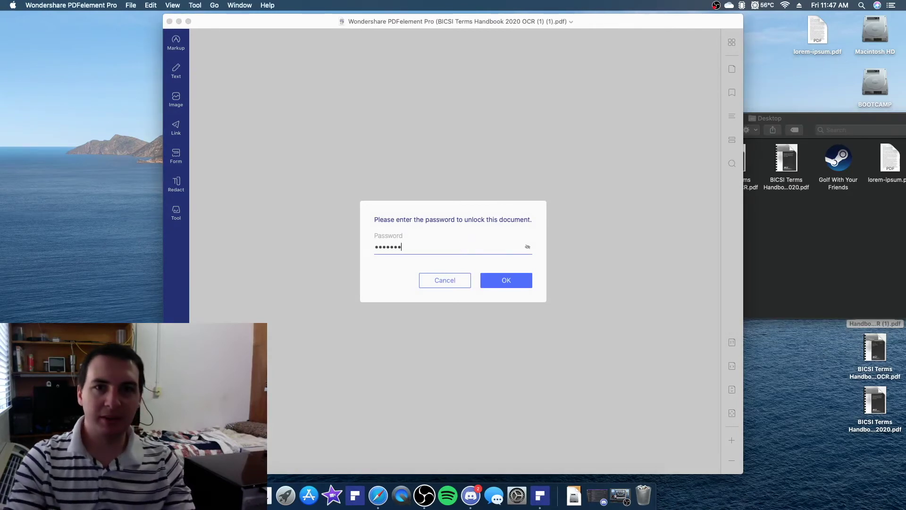
{"action": "key", "text": "Return"}
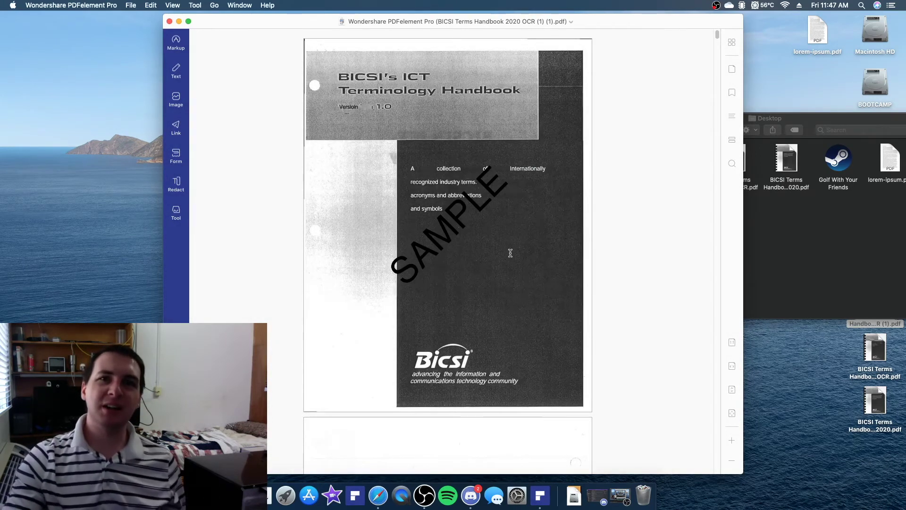
{"action": "left_click", "coordinate": [857, 259]}
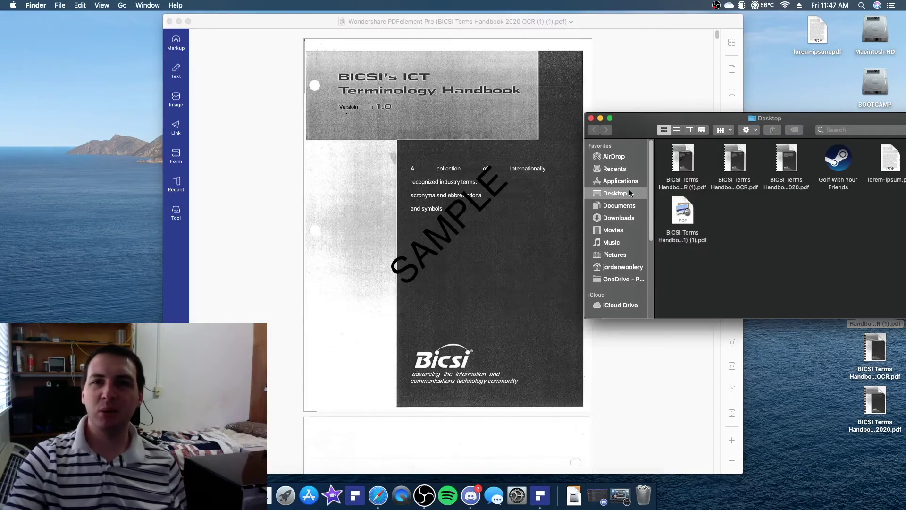
{"action": "left_click_drag", "start_coordinate": [658, 121], "coordinate": [551, 94]}
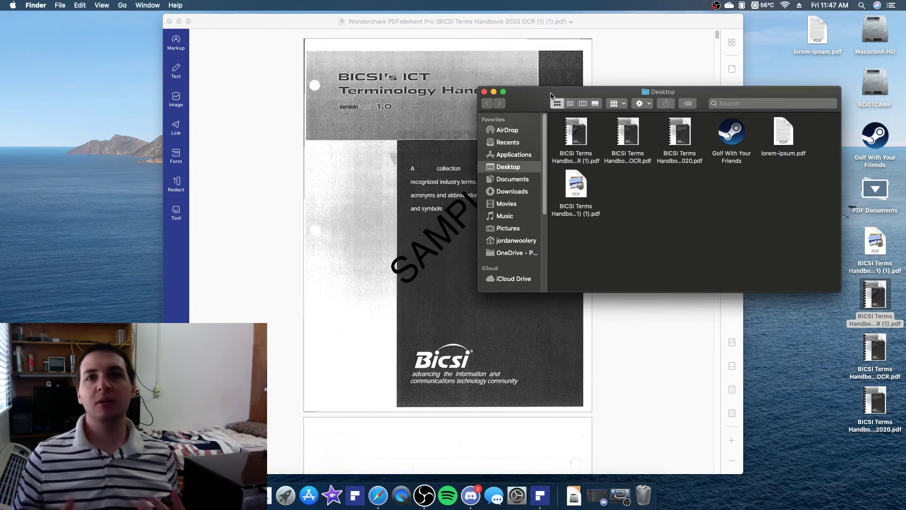
{"action": "left_click", "coordinate": [169, 21]}
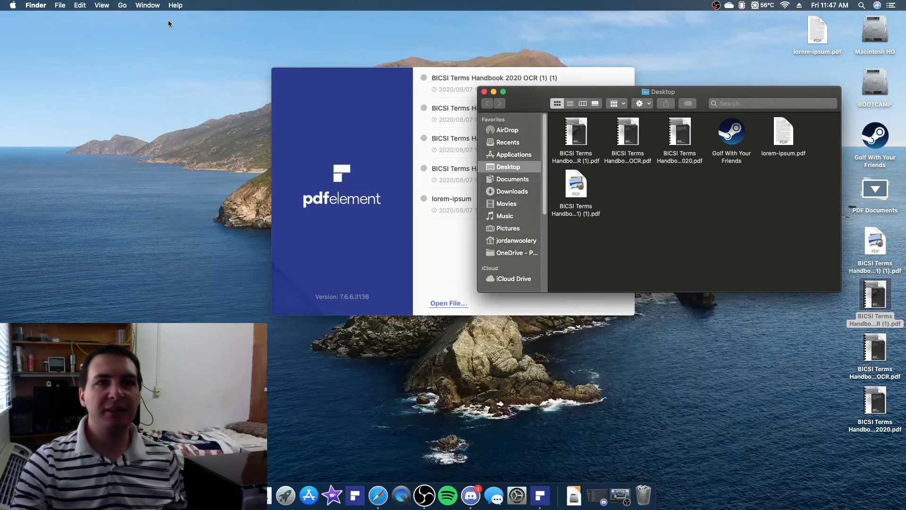
{"action": "left_click", "coordinate": [582, 194]}
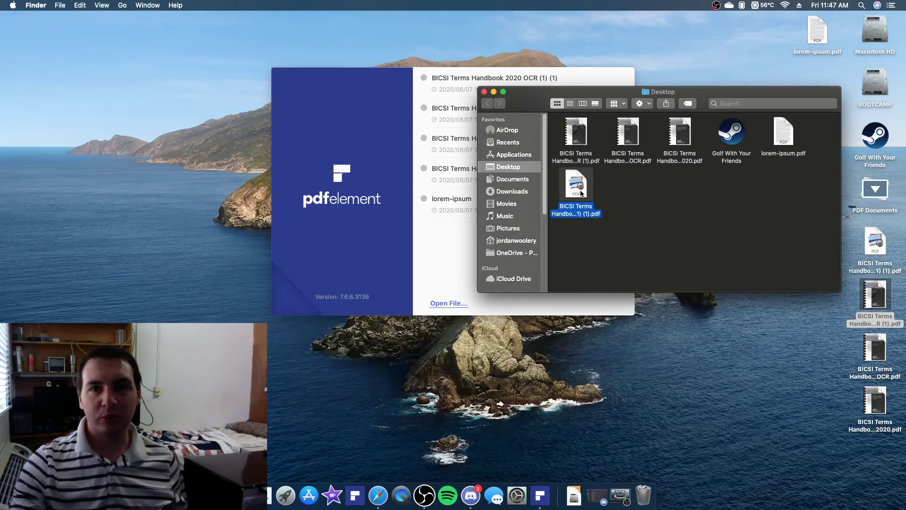
{"action": "double_click", "coordinate": [582, 193]}
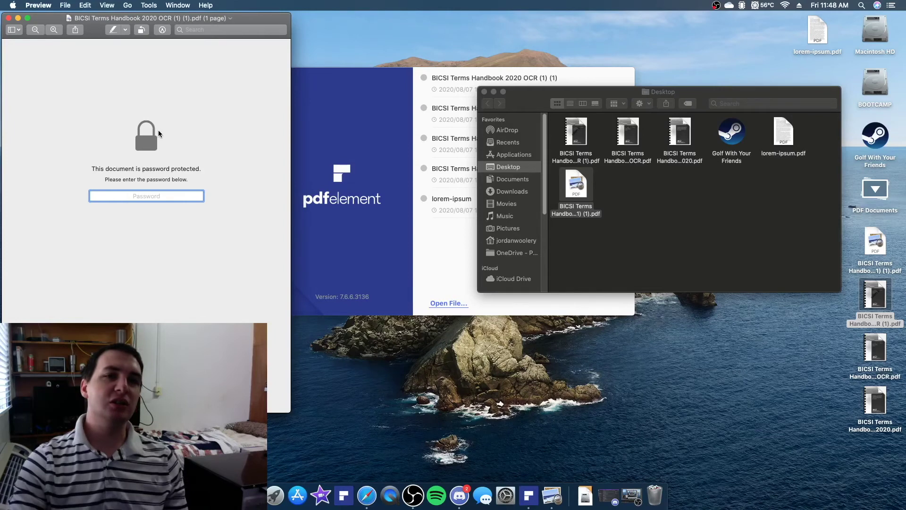
{"action": "left_click_drag", "start_coordinate": [132, 19], "coordinate": [309, 33]}
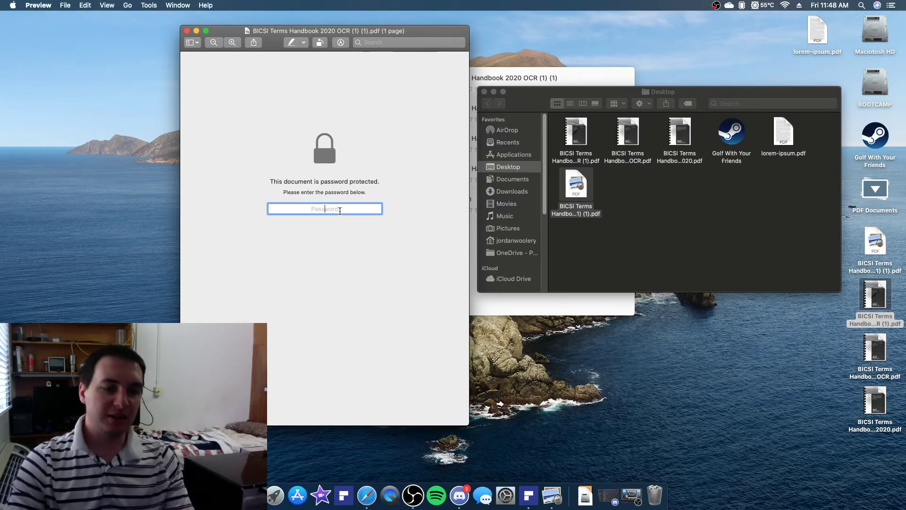
{"action": "type", "text": "••••••••••"}
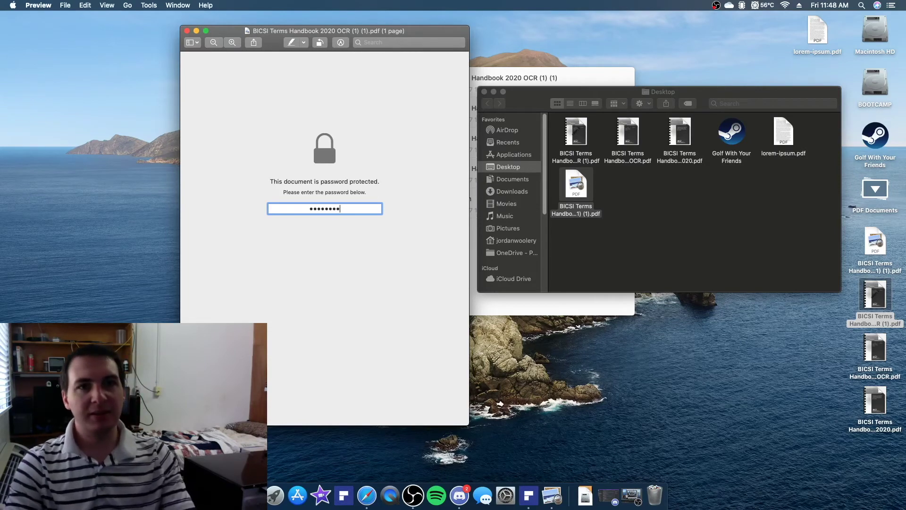
{"action": "key", "text": "Return"}
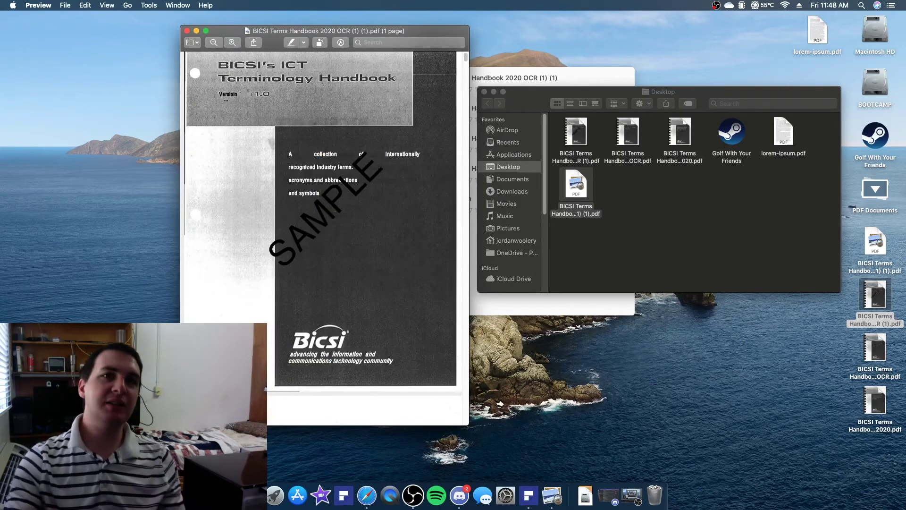
{"action": "scroll", "coordinate": [265, 226], "scroll_direction": "down", "scroll_amount": 10}
{"action": "scroll", "coordinate": [265, 226], "scroll_direction": "down", "scroll_amount": 10}
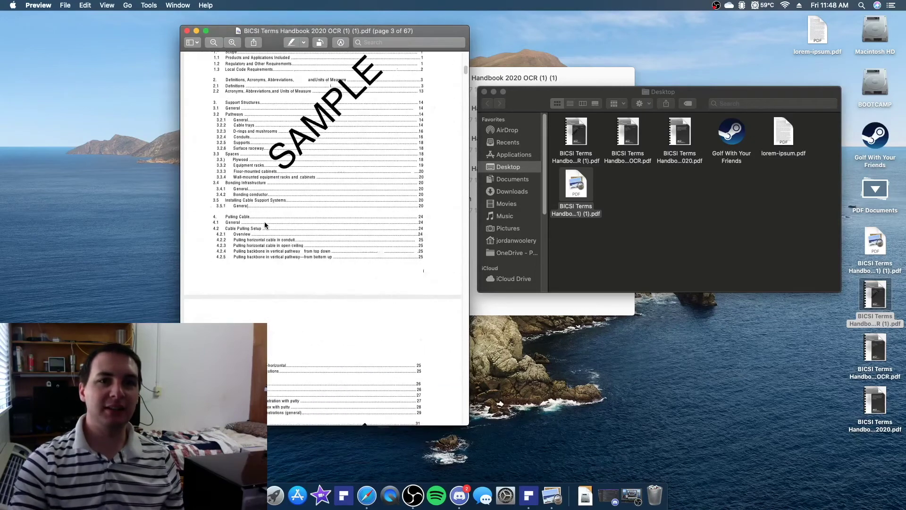
{"action": "left_click", "coordinate": [187, 31]}
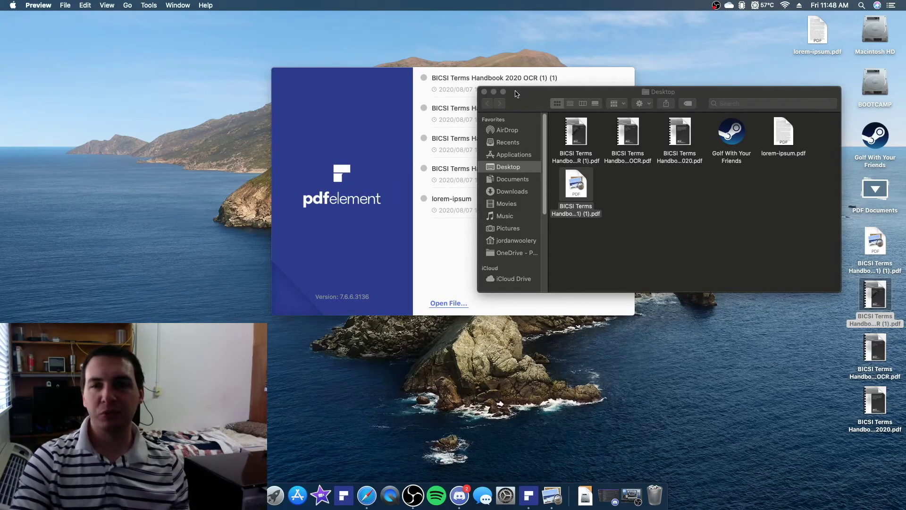
Reopen BICSI Terms Handbook 2020 OCR (1) (1).pdf from recent files and scroll its SAMPLE-stamped pages
{"action": "left_click", "coordinate": [488, 80]}
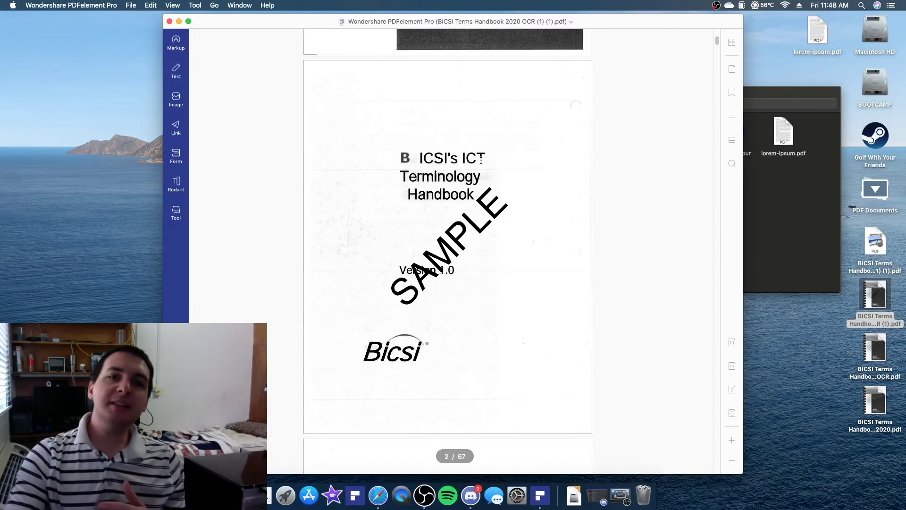
{"action": "scroll", "coordinate": [481, 160], "scroll_direction": "down", "scroll_amount": 10}
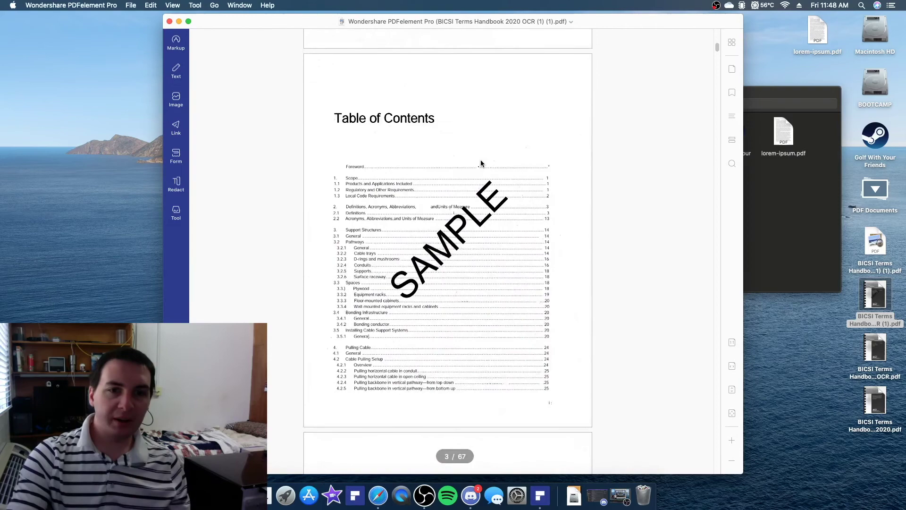
{"action": "scroll", "coordinate": [481, 163], "scroll_direction": "down", "scroll_amount": 6}
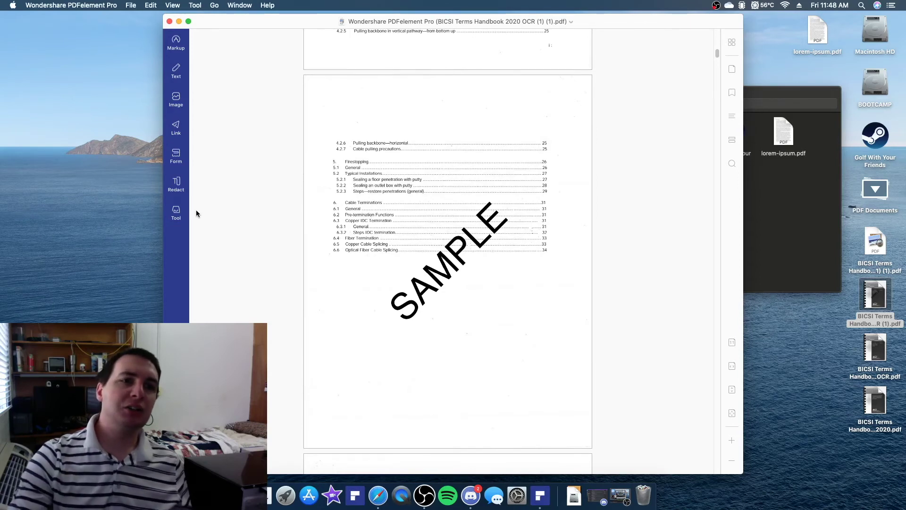
{"action": "left_click", "coordinate": [176, 210]}
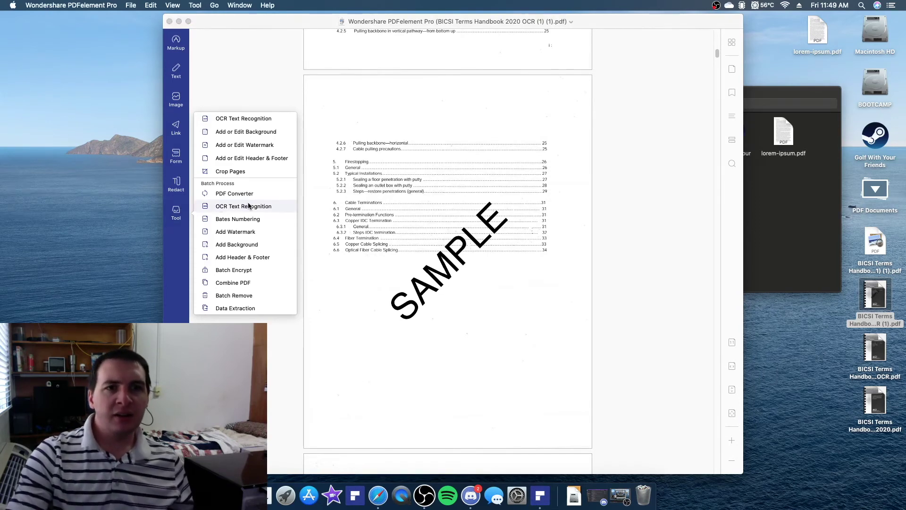
{"action": "left_click", "coordinate": [320, 186]}
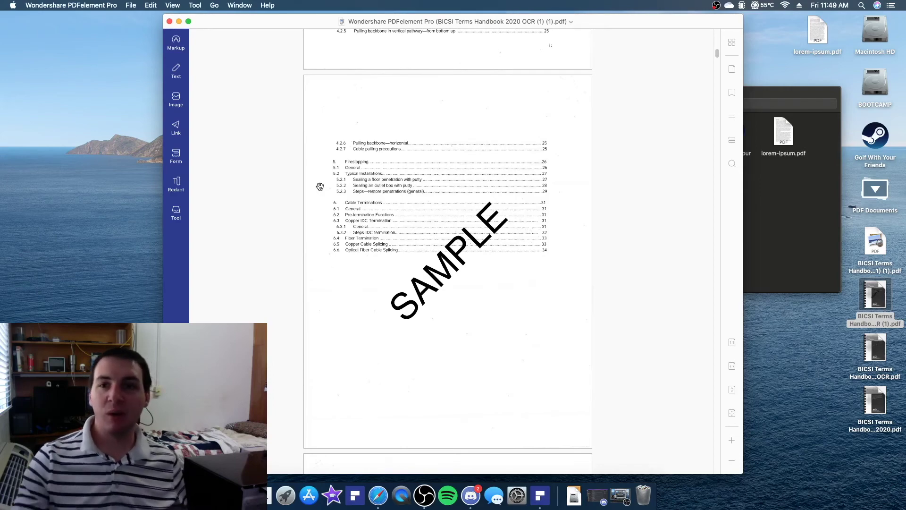
{"action": "scroll", "coordinate": [320, 186], "scroll_direction": "down", "scroll_amount": 10}
{"action": "scroll", "coordinate": [461, 197], "scroll_direction": "down", "scroll_amount": 15}
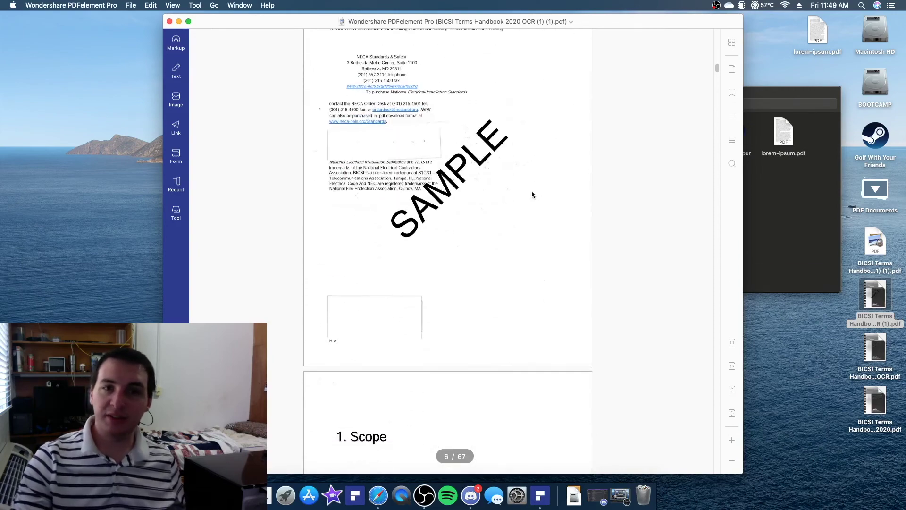
{"action": "scroll", "coordinate": [532, 191], "scroll_direction": "down", "scroll_amount": 8}
{"action": "scroll", "coordinate": [396, 147], "scroll_direction": "down", "scroll_amount": 5}
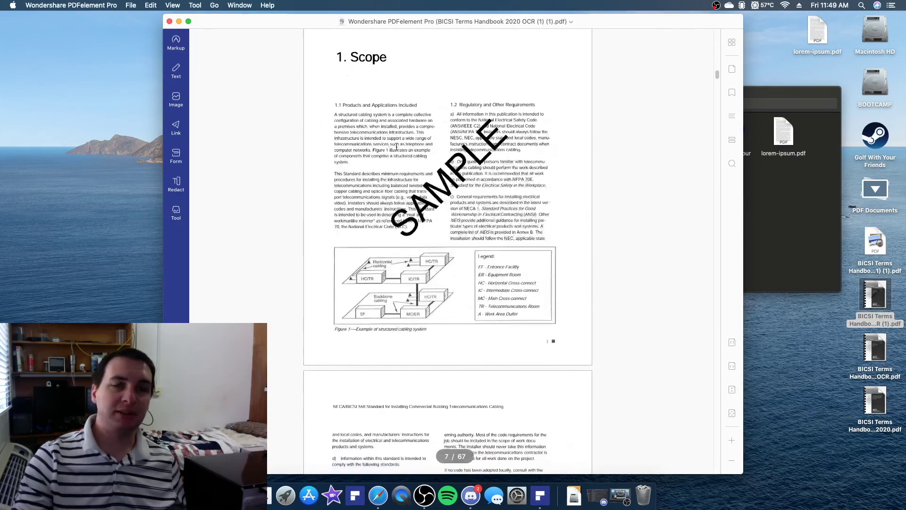
{"action": "scroll", "coordinate": [397, 147], "scroll_direction": "down", "scroll_amount": 6}
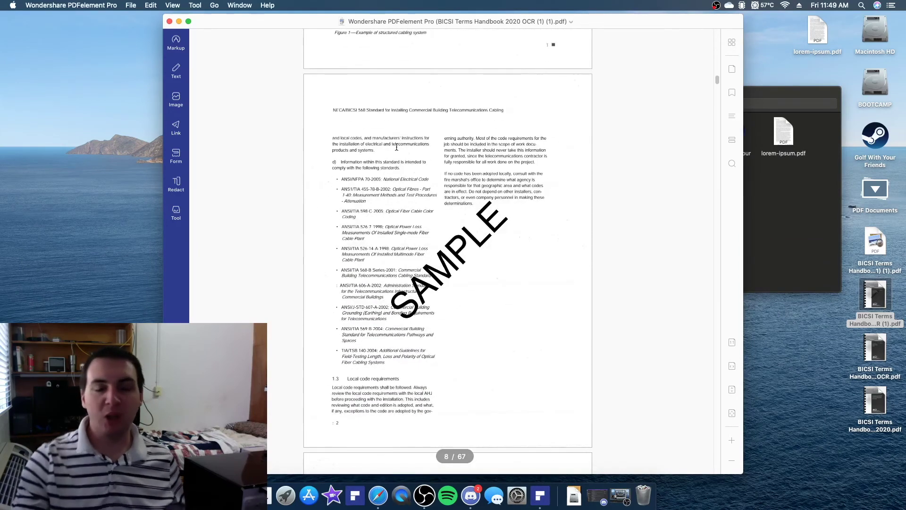
Shift the handbook window right, then close the handbook to get back to the PDFelement start window
{"action": "left_click_drag", "start_coordinate": [279, 22], "coordinate": [365, 29]}
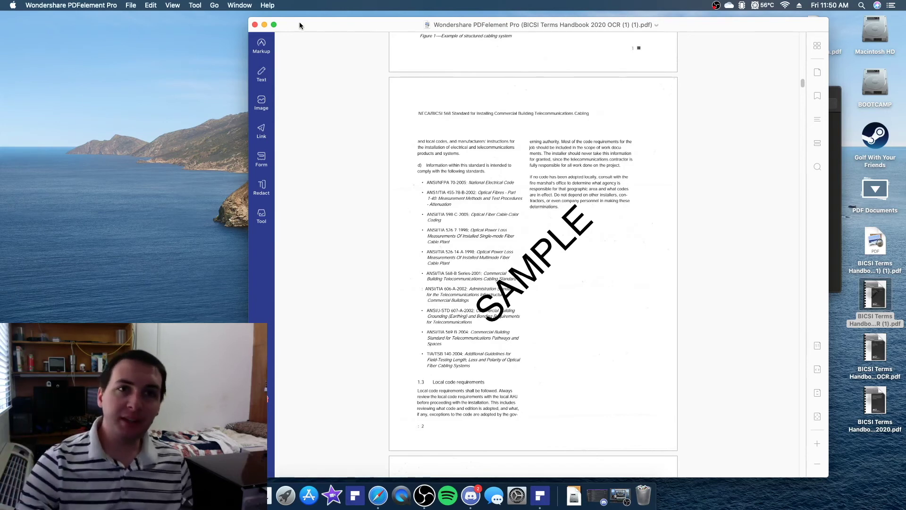
{"action": "left_click", "coordinate": [255, 25]}
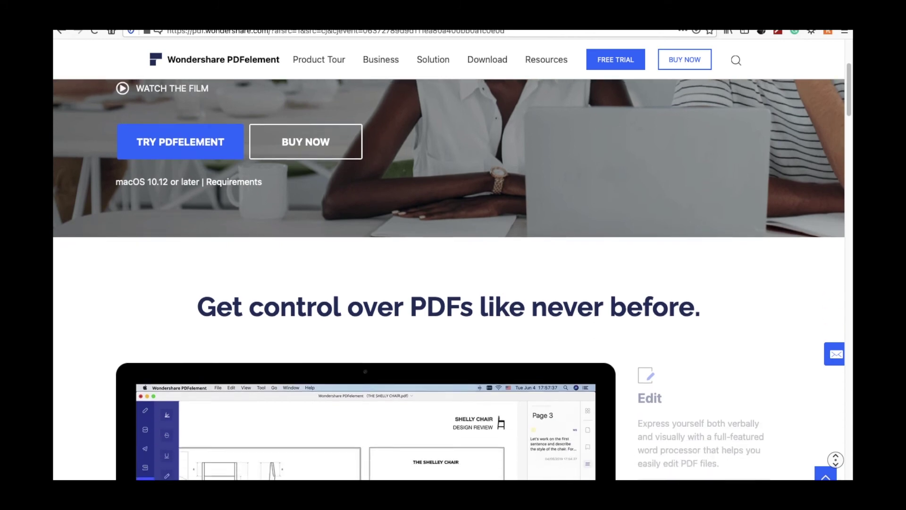
Scroll the PDFelement homepage down to the customer logos and TrustRadius, PDF Association and Capterra recognitions
{"action": "scroll", "coordinate": [453, 255], "scroll_direction": "down", "scroll_amount": 5}
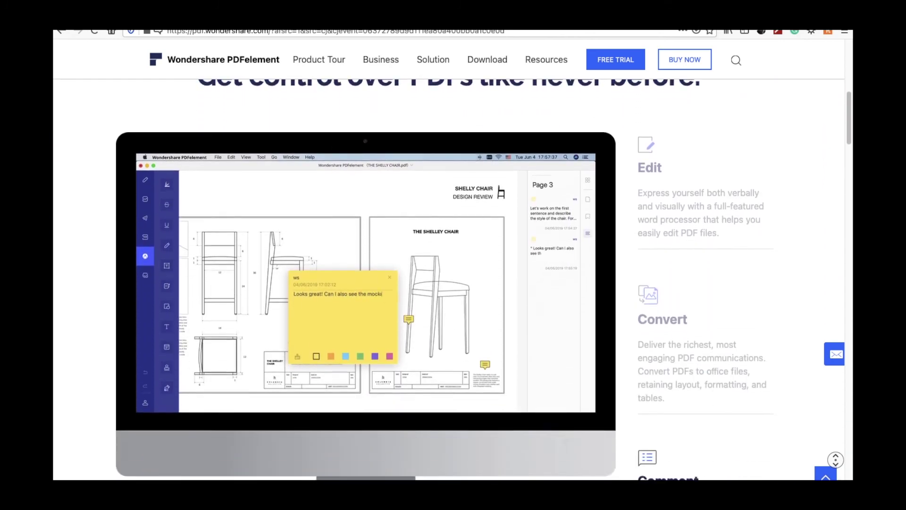
{"action": "scroll", "coordinate": [453, 255], "scroll_direction": "down", "scroll_amount": 5}
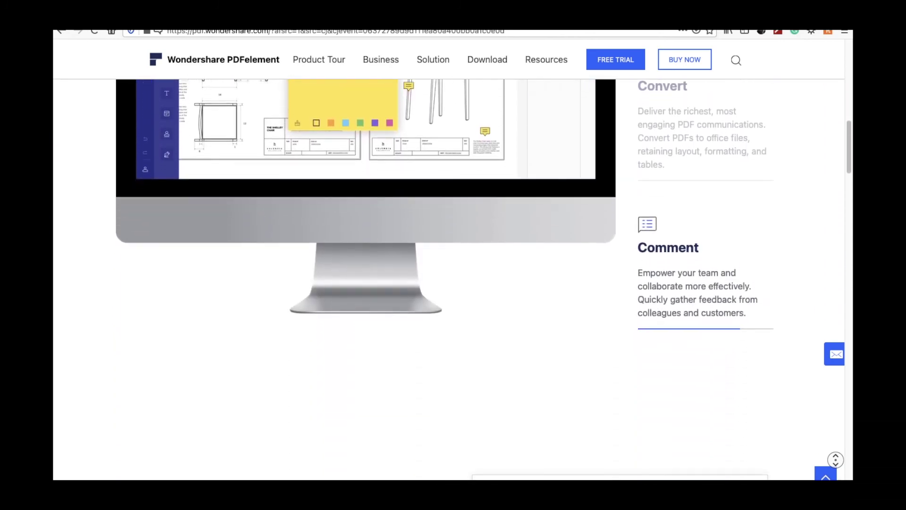
{"action": "scroll", "coordinate": [454, 255], "scroll_direction": "down", "scroll_amount": 5}
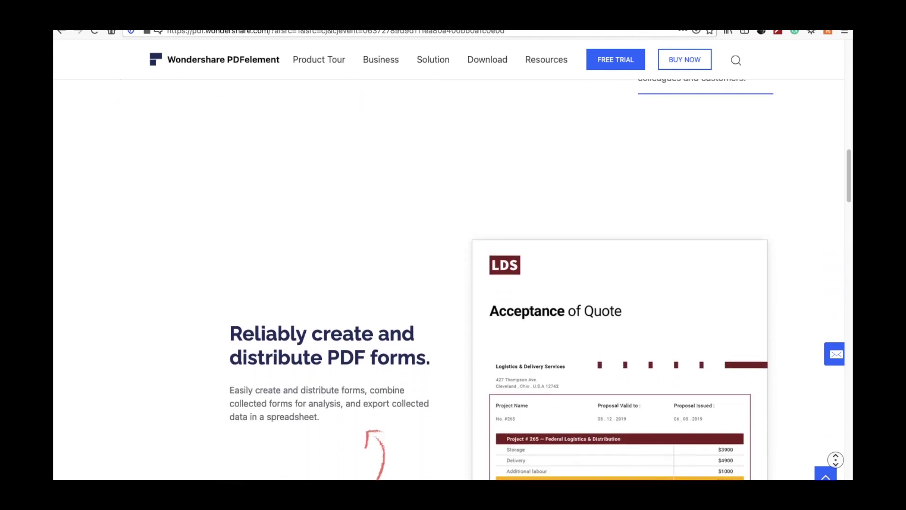
{"action": "scroll", "coordinate": [453, 255], "scroll_direction": "down", "scroll_amount": 5}
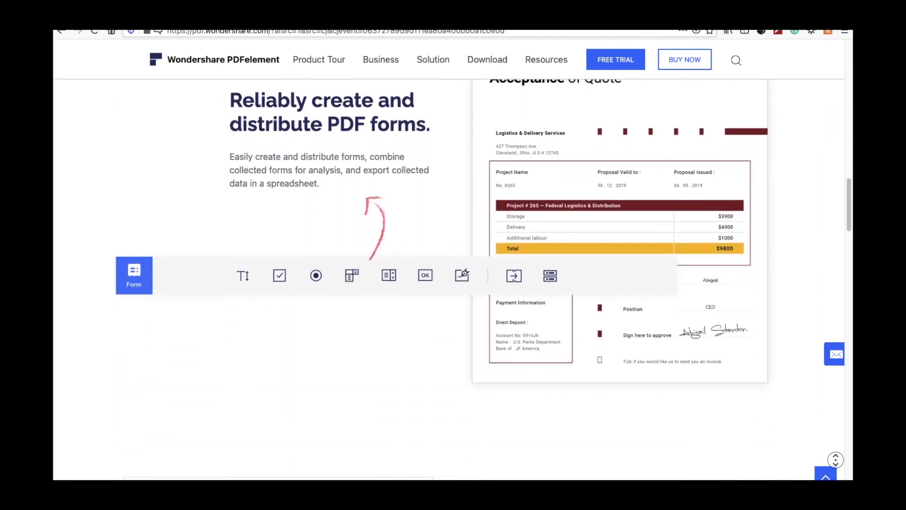
{"action": "scroll", "coordinate": [453, 255], "scroll_direction": "down", "scroll_amount": 5}
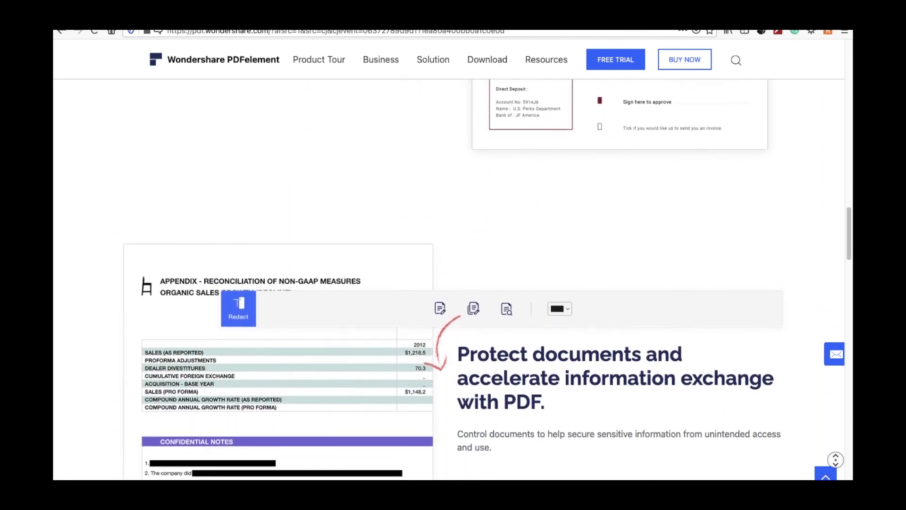
{"action": "scroll", "coordinate": [453, 254], "scroll_direction": "down", "scroll_amount": 5}
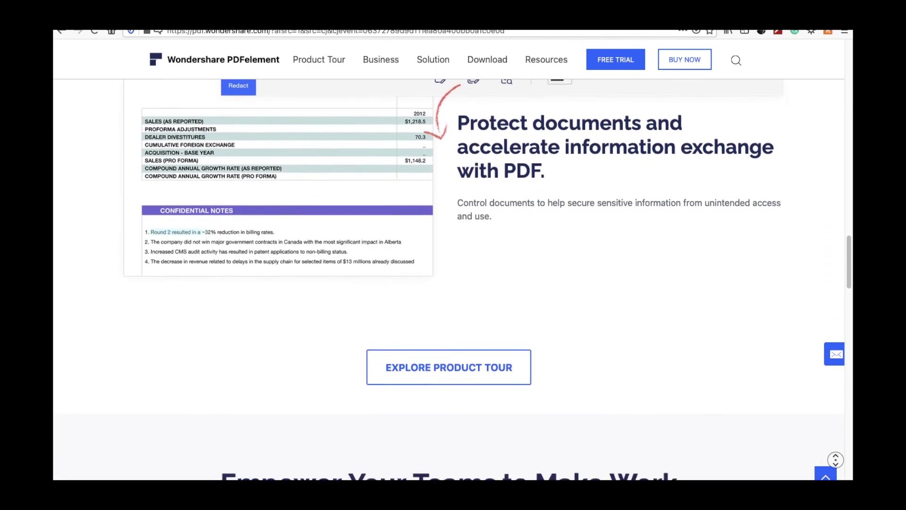
{"action": "scroll", "coordinate": [453, 255], "scroll_direction": "down", "scroll_amount": 5}
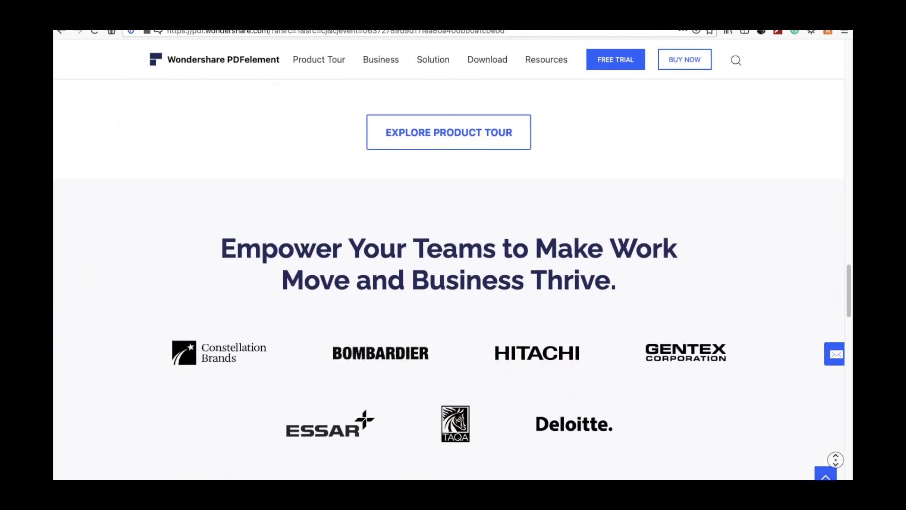
{"action": "scroll", "coordinate": [453, 255], "scroll_direction": "down", "scroll_amount": 5}
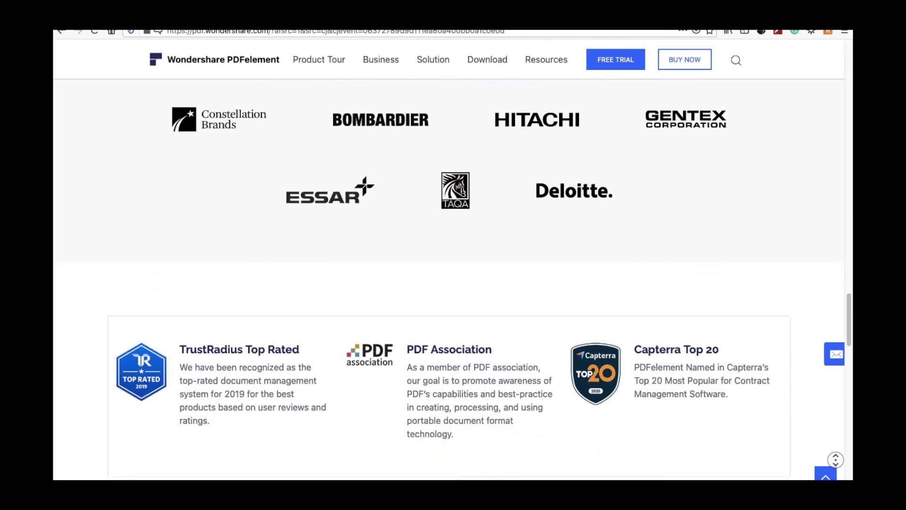
{"action": "scroll", "coordinate": [453, 255], "scroll_direction": "down", "scroll_amount": 2}
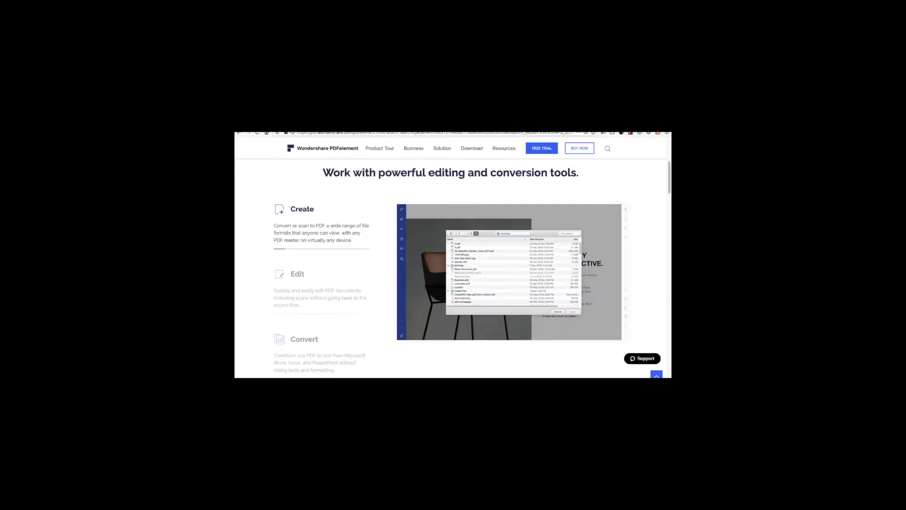